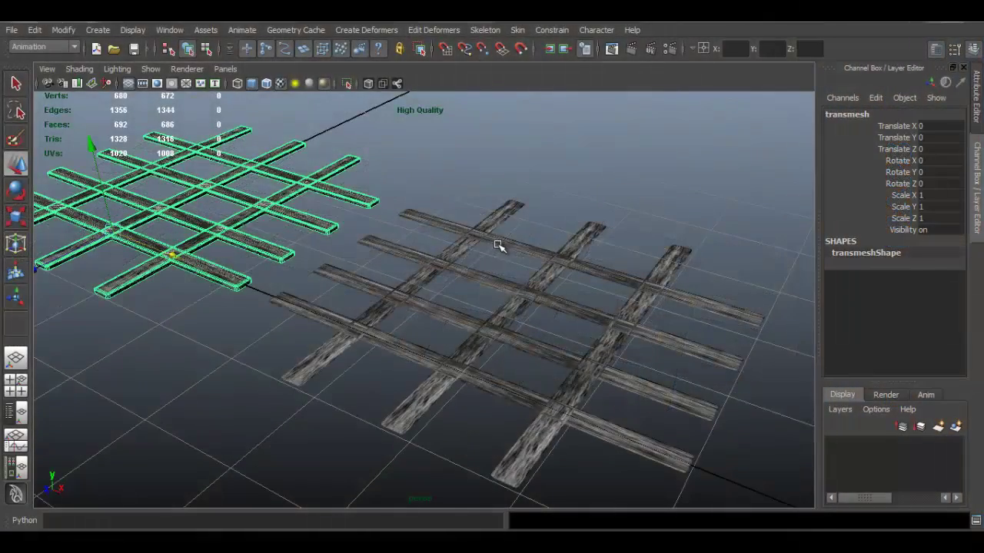
Examine the wooden lattice mesh and the transparent textured plane beside it from several angles.
alt+drag(569, 246, 550, 256)
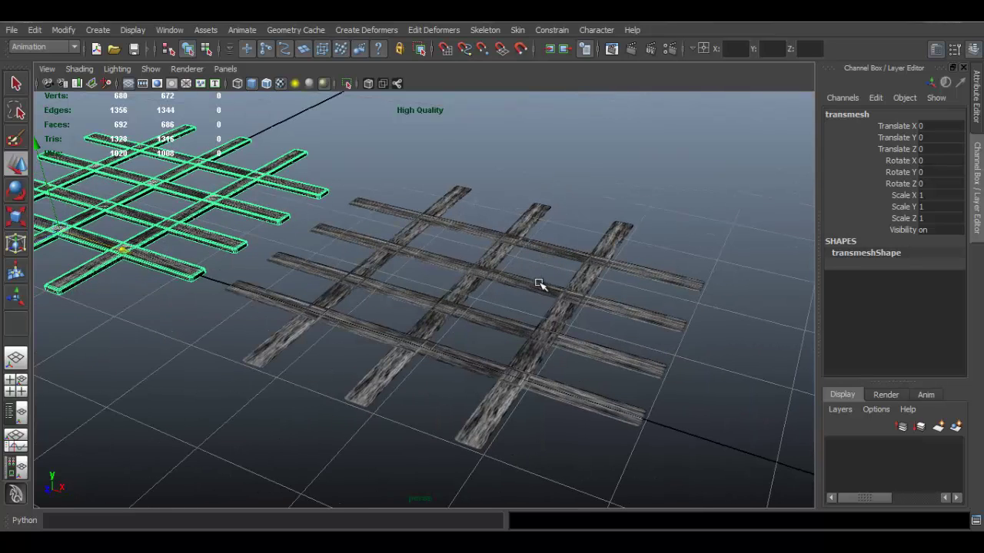
mouse_move(538, 289)
alt+mouse_down()
mouse_move(496, 281)
mouse_move(542, 292)
mouse_move(555, 287)
mouse_move(507, 279)
mouse_move(552, 283)
mouse_move(543, 303)
mouse_move(569, 287)
mouse_move(536, 290)
alt+mouse_up()
alt+drag(406, 263, 507, 283)
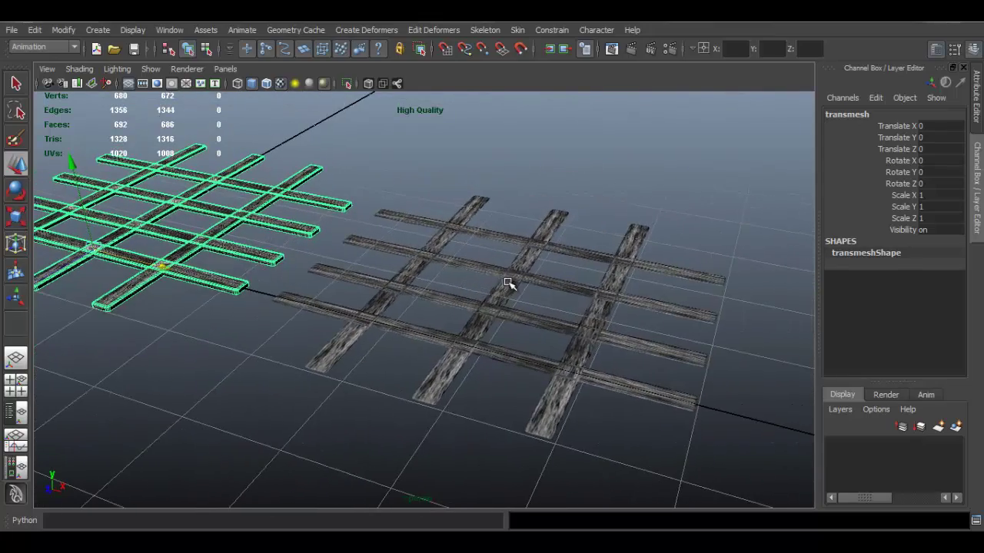
alt+middle_drag(504, 284, 522, 285)
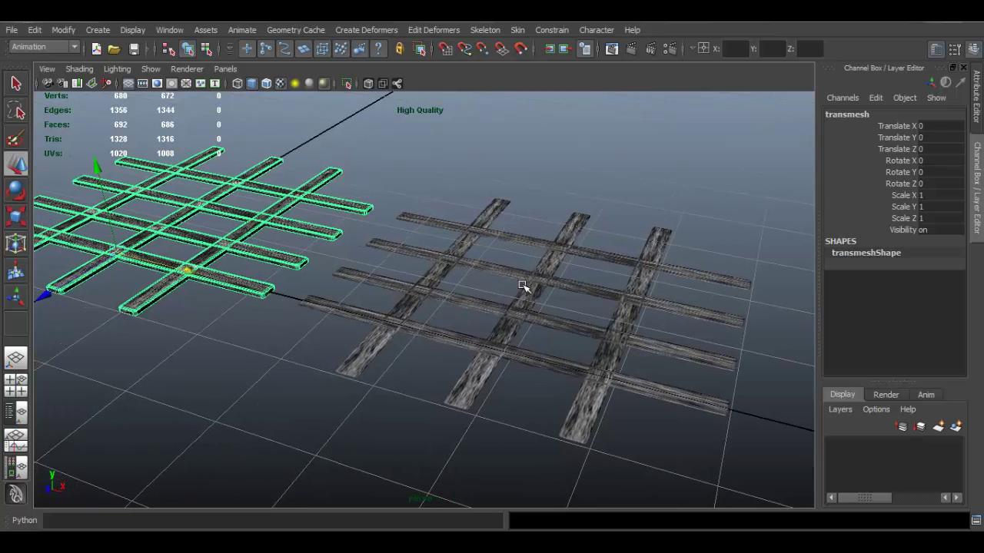
click(569, 278)
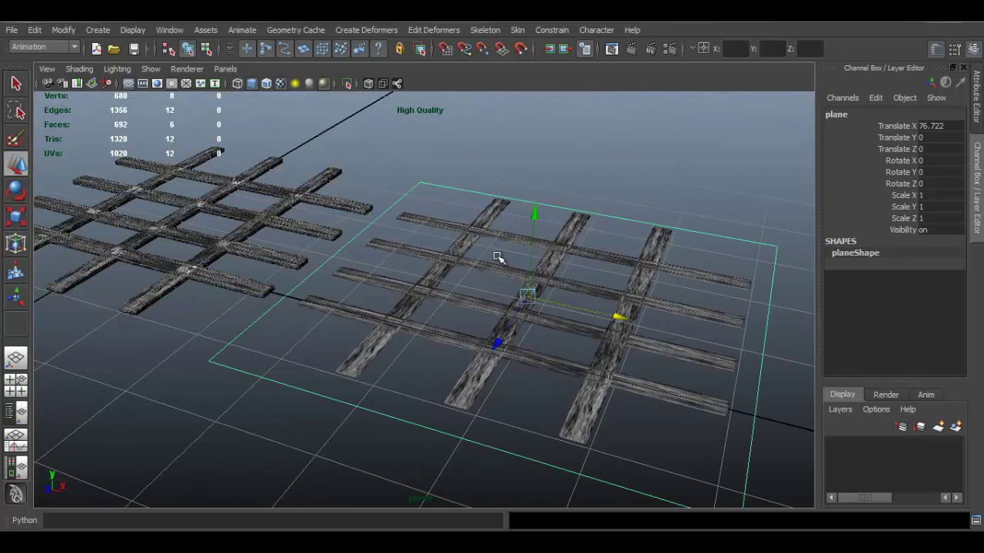
click(579, 169)
mouse_move(552, 307)
alt+mouse_down()
mouse_move(564, 290)
mouse_move(569, 300)
mouse_move(562, 294)
alt+mouse_up()
alt+drag(509, 272, 435, 248)
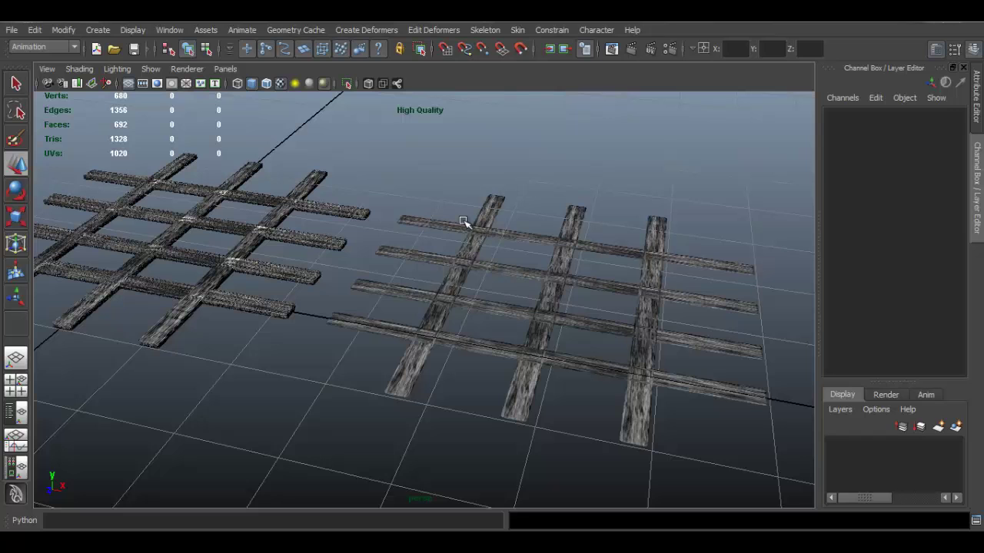
Display the scene without textures and compare the lattice mesh's geometry with the flat plane.
click(323, 83)
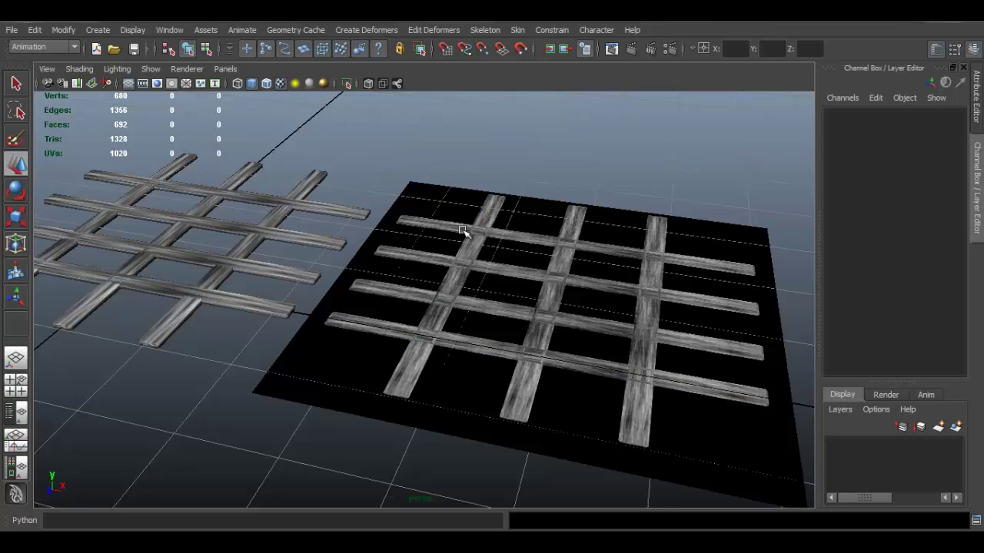
key(5)
click(597, 250)
mouse_move(443, 259)
alt+mouse_down()
mouse_move(501, 235)
mouse_move(493, 251)
mouse_move(407, 264)
mouse_move(536, 263)
mouse_move(483, 253)
mouse_move(446, 288)
alt+mouse_up()
alt+right_drag(446, 288, 438, 264)
click(448, 261)
mouse_move(448, 262)
alt+mouse_down()
mouse_move(454, 247)
mouse_move(440, 264)
alt+mouse_up()
alt+middle_drag(428, 273, 496, 233)
alt+drag(496, 241, 400, 297)
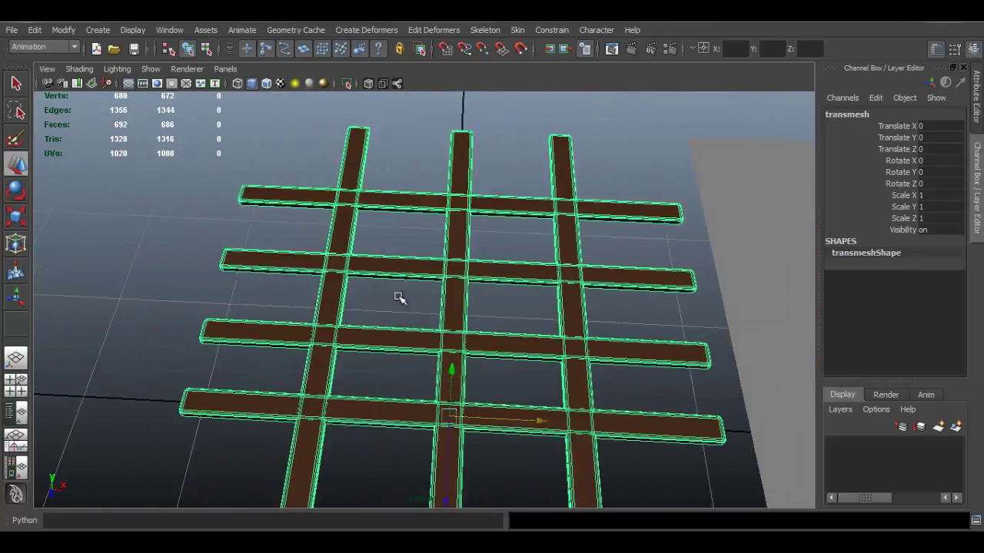
scroll(542, 269, down, 3)
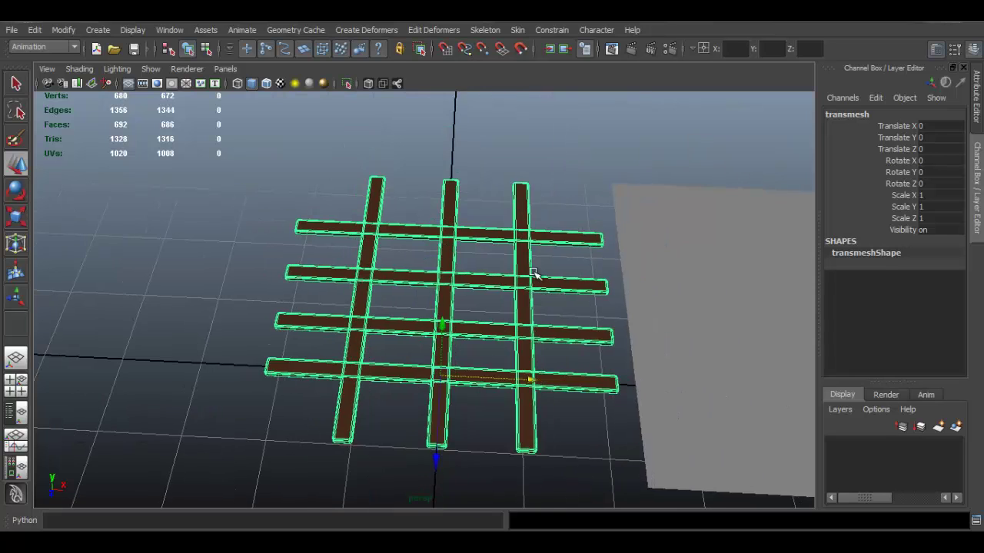
alt+drag(533, 274, 311, 223)
alt+middle_drag(569, 302, 413, 266)
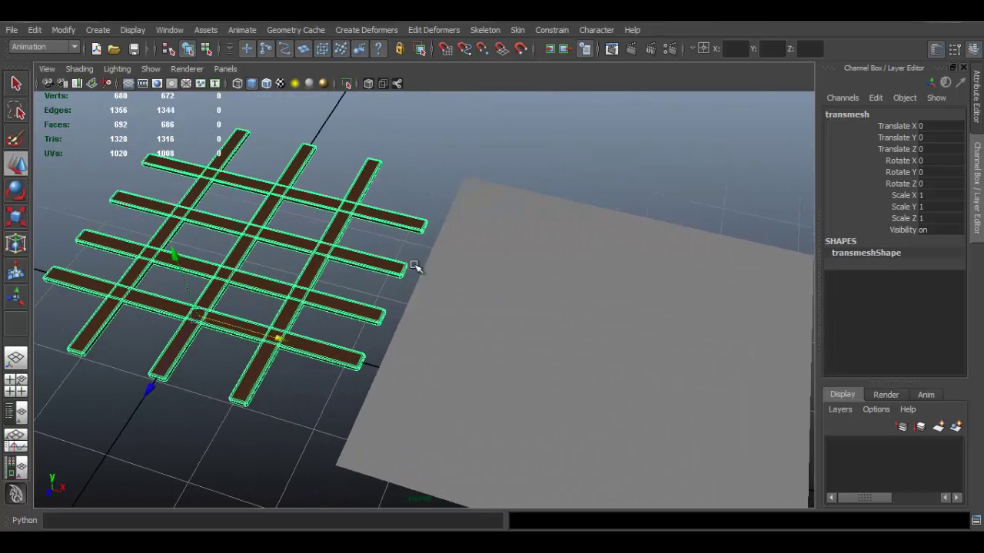
alt+right_drag(523, 287, 407, 263)
click(528, 292)
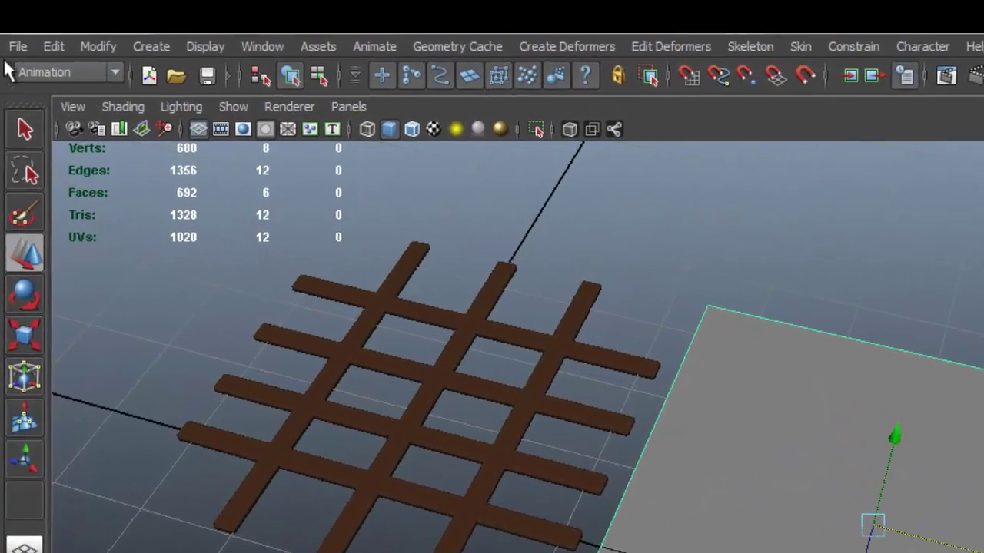
Start a new scene, discarding the changes in the untitled scene.
click(17, 46)
click(70, 78)
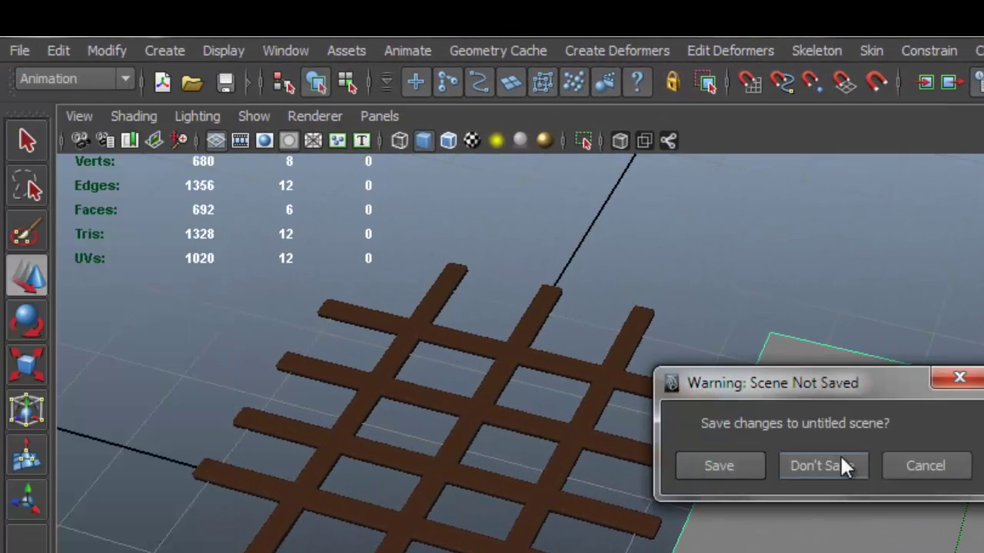
click(840, 456)
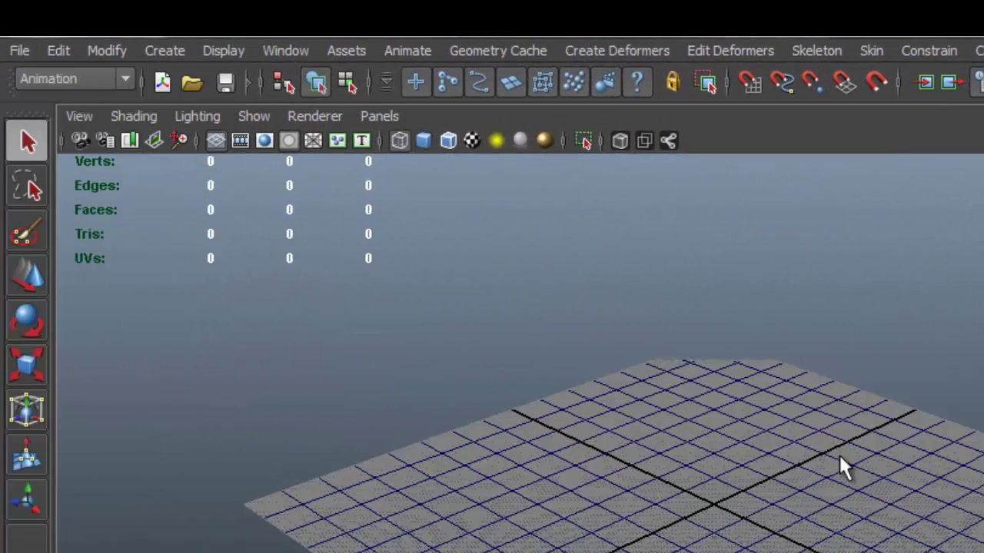
Create a polygon cube, frame it in the view and display it smooth shaded.
alt+drag(619, 451, 828, 509)
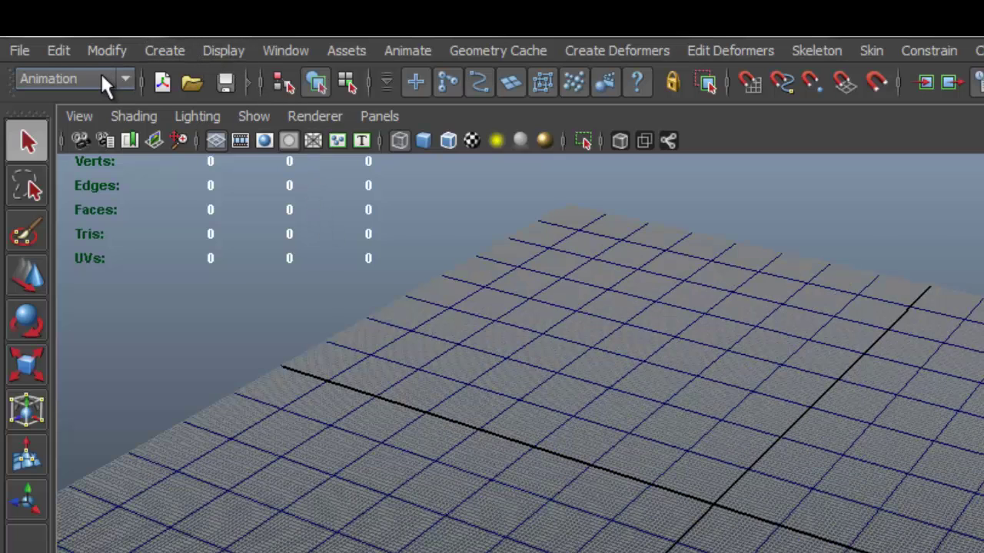
click(149, 53)
mouse_move(202, 110)
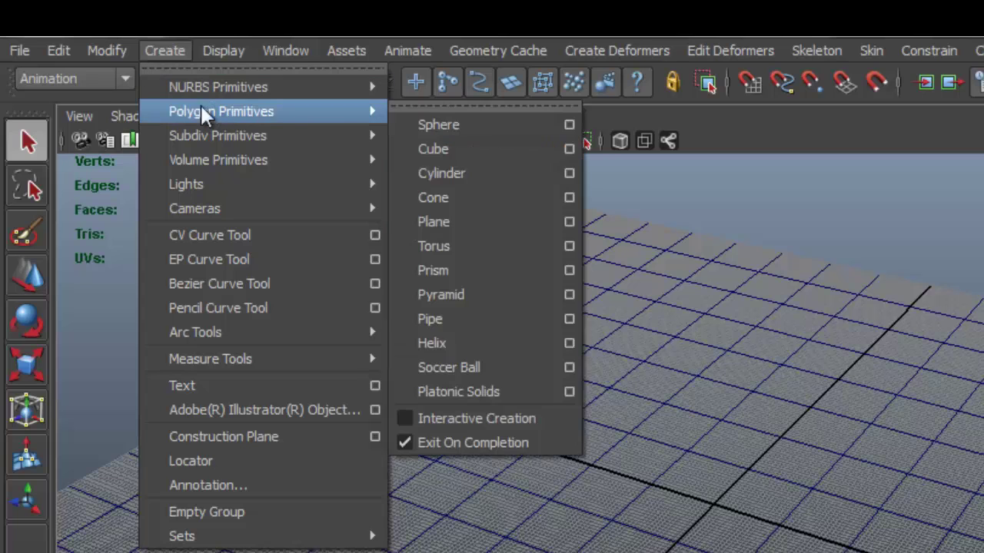
click(474, 151)
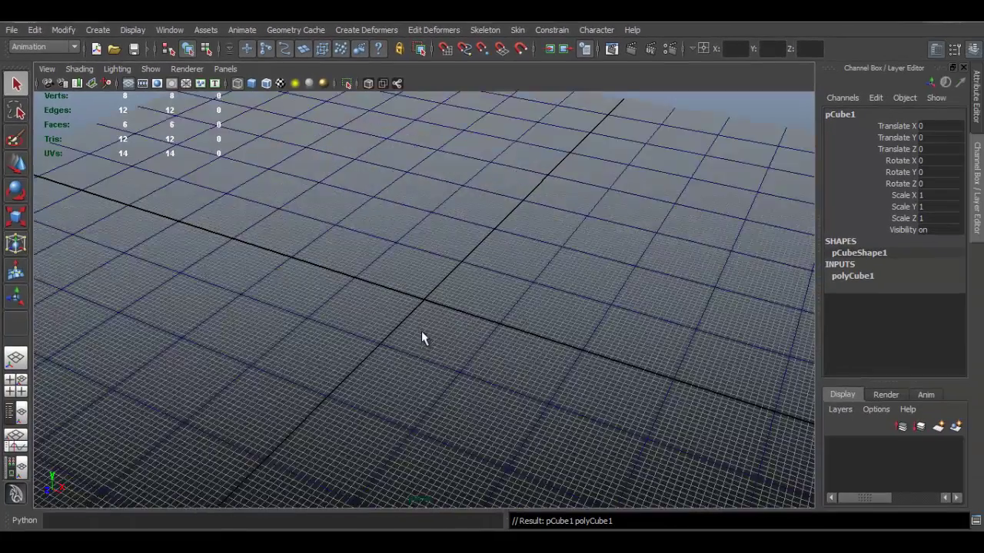
key(f)
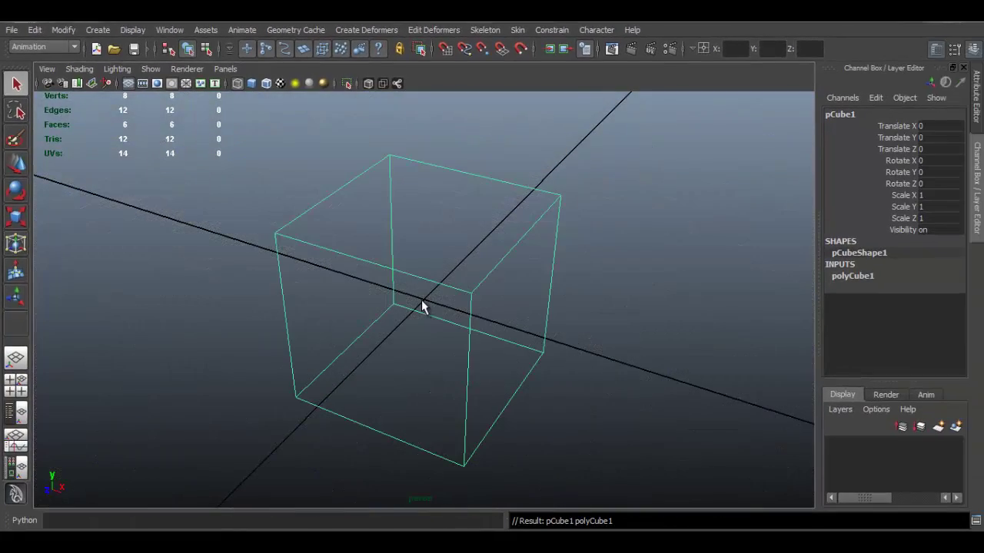
key(5)
Enlarge the cube uniformly with the Scale tool to more than ten times its size.
mouse_move(451, 313)
alt+right_down()
mouse_move(487, 300)
mouse_move(393, 281)
mouse_move(393, 297)
alt+right_up()
key(r)
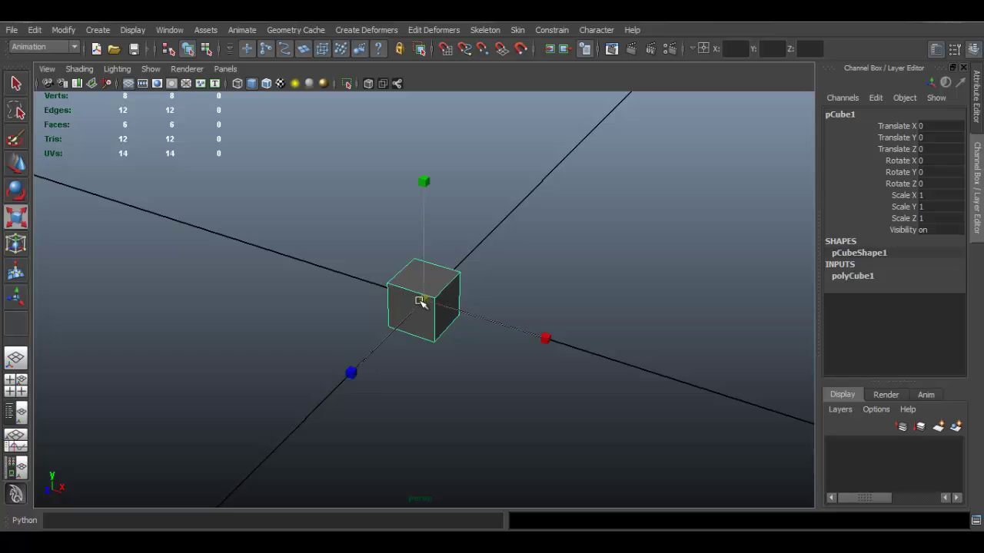
drag(424, 300, 853, 359)
alt+right_drag(487, 315, 462, 309)
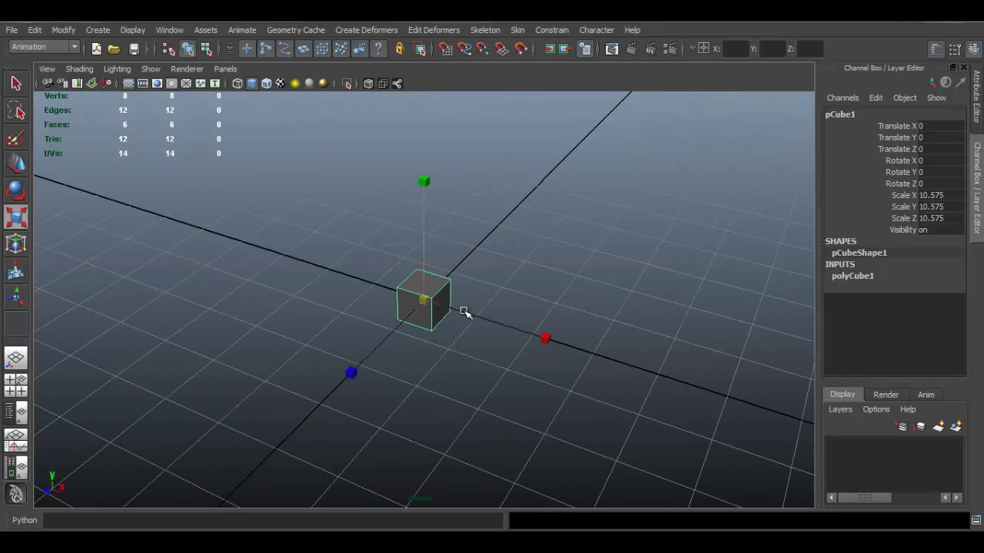
drag(426, 301, 597, 359)
Scale the cube into a long flat plank, about 617.821 in X, 10.995 in Y and 40.545 in Z.
scroll(490, 336, down, 5)
drag(547, 338, 654, 369)
scroll(486, 322, down, 1)
drag(546, 341, 560, 344)
alt+drag(382, 281, 436, 264)
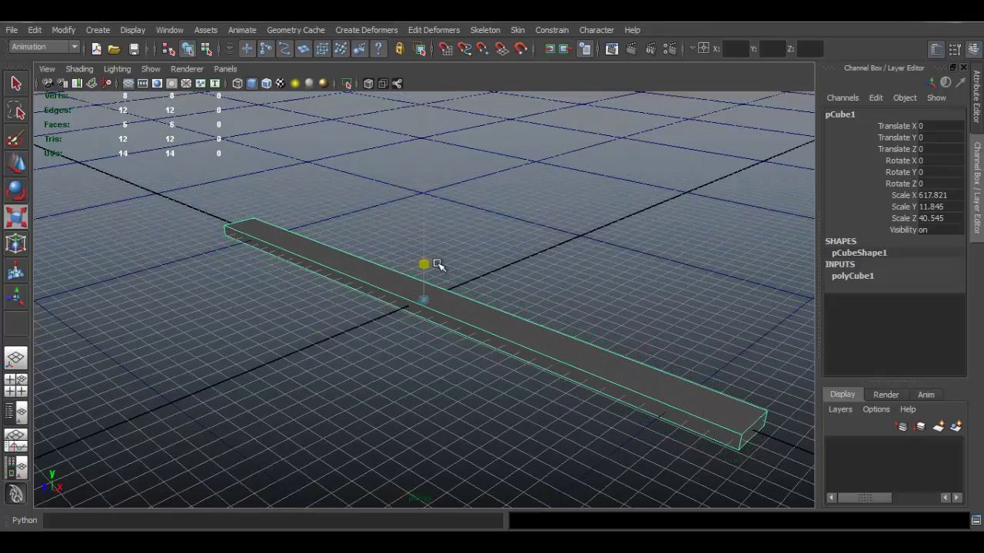
mouse_move(523, 336)
alt+mouse_down()
mouse_move(433, 305)
mouse_move(525, 341)
alt+mouse_up()
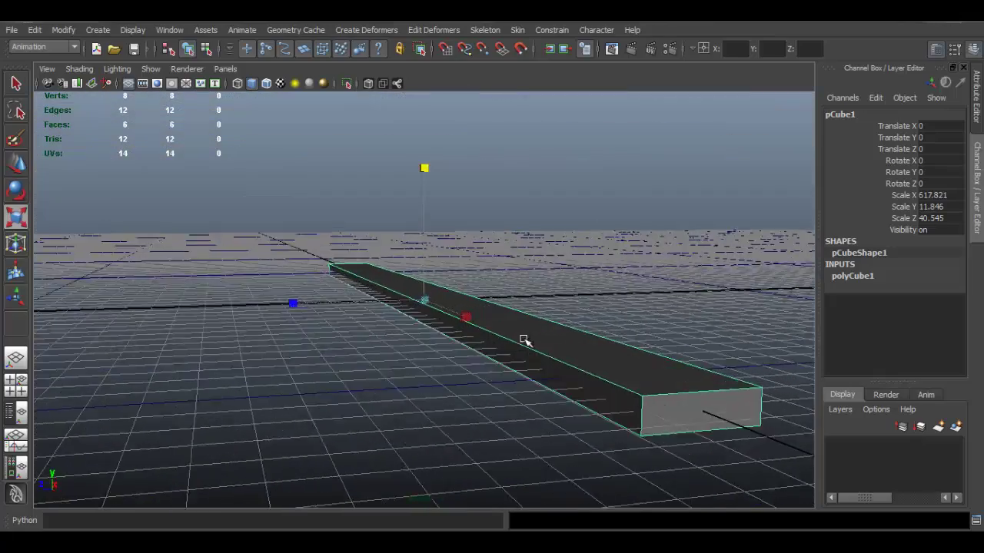
drag(425, 170, 429, 184)
alt+drag(508, 299, 692, 357)
alt+drag(461, 281, 341, 257)
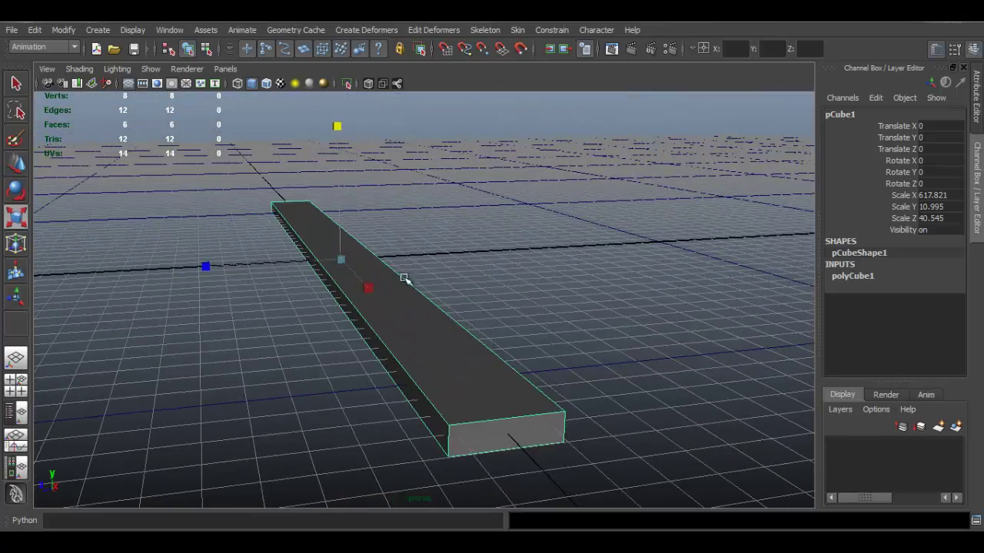
Switch to the Polygons menu set and open the Bevel options for the selected plank.
click(558, 290)
click(442, 336)
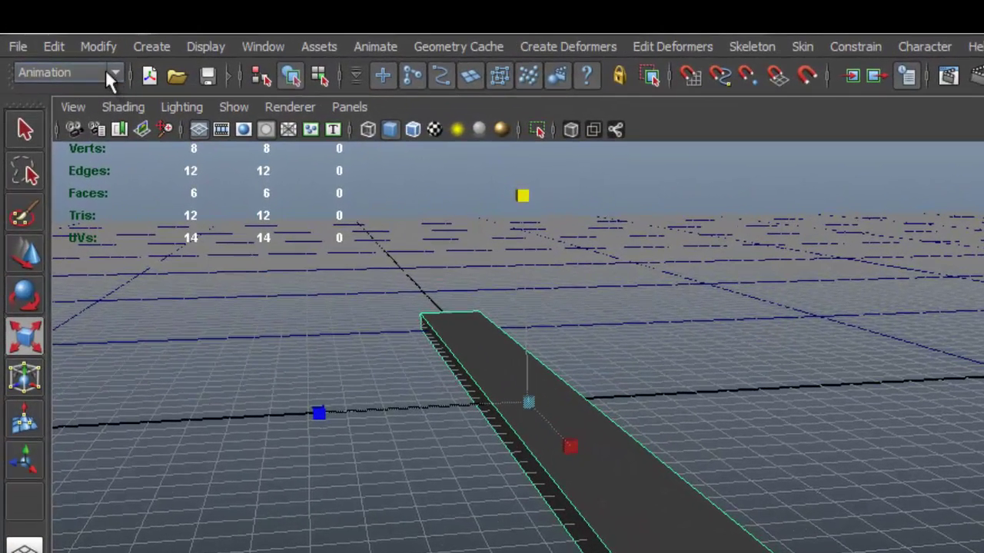
click(68, 46)
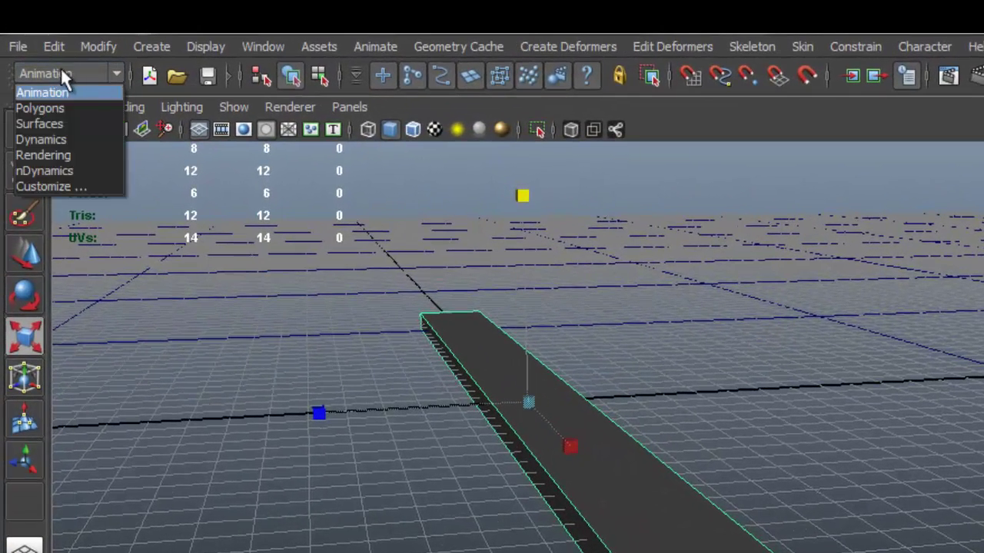
click(38, 108)
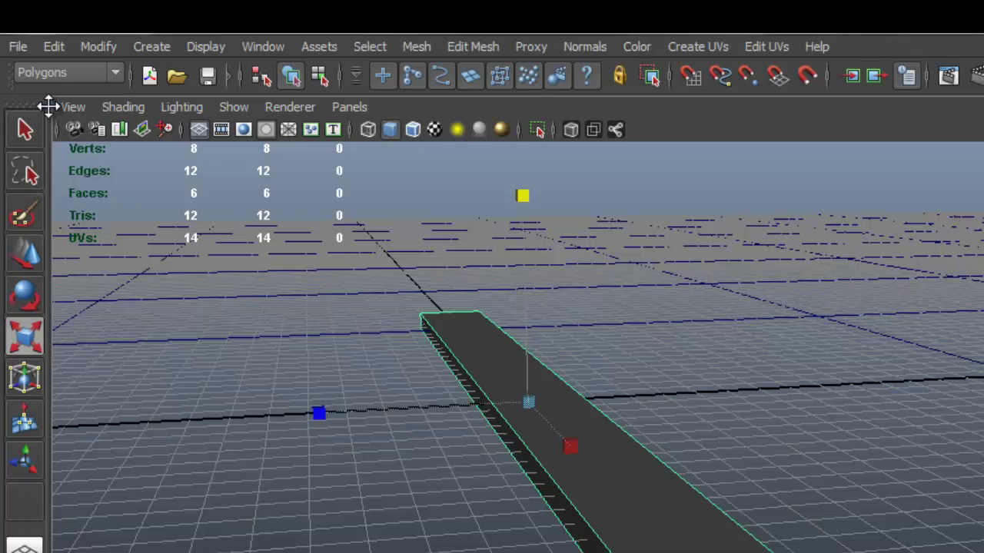
click(483, 42)
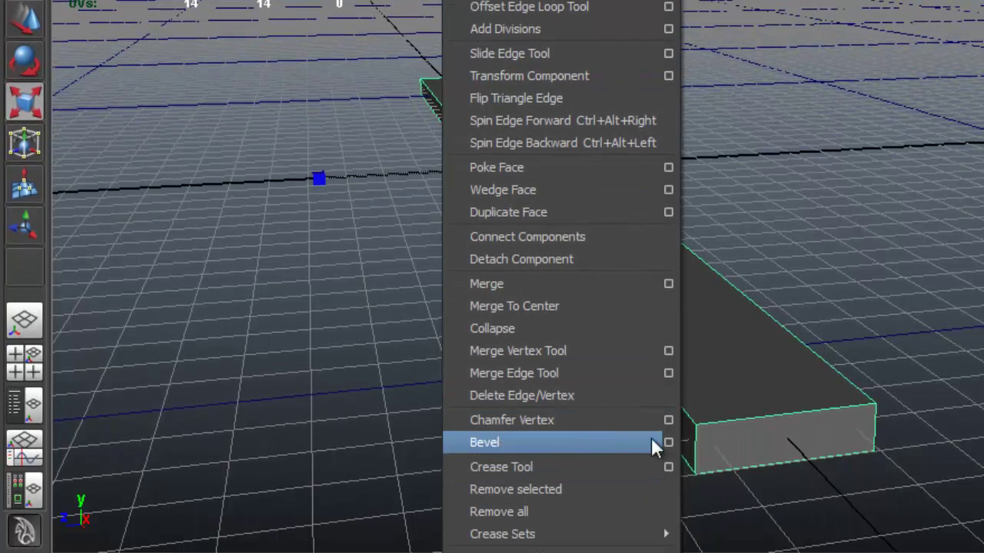
click(671, 442)
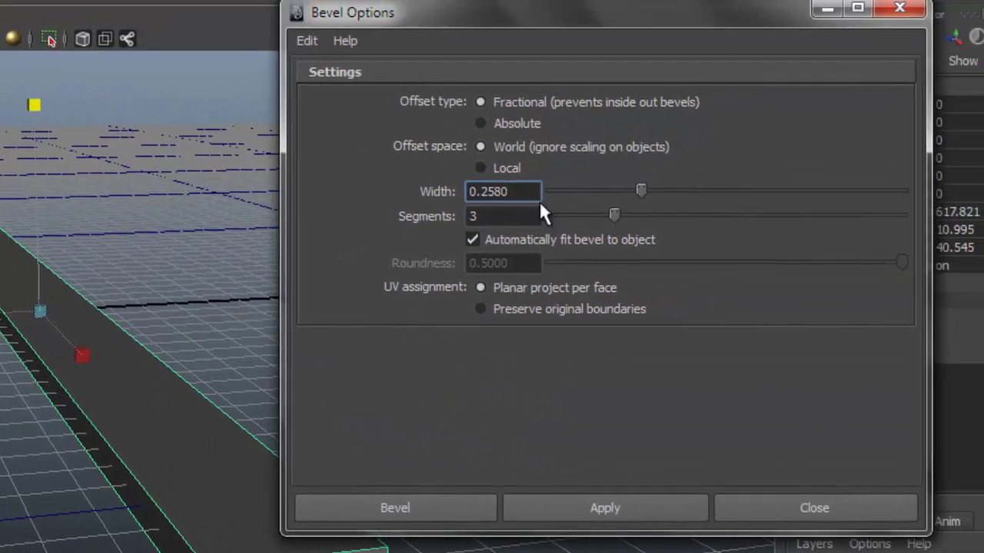
Bevel the plank's edges with a width of about 0.2548 and 3 segments.
drag(617, 214, 641, 193)
drag(562, 23, 555, 19)
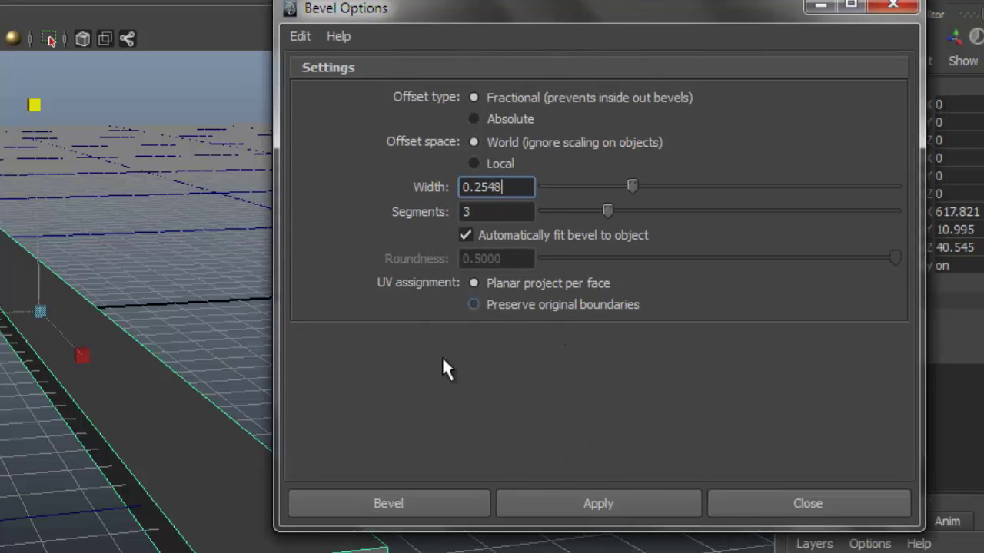
click(453, 501)
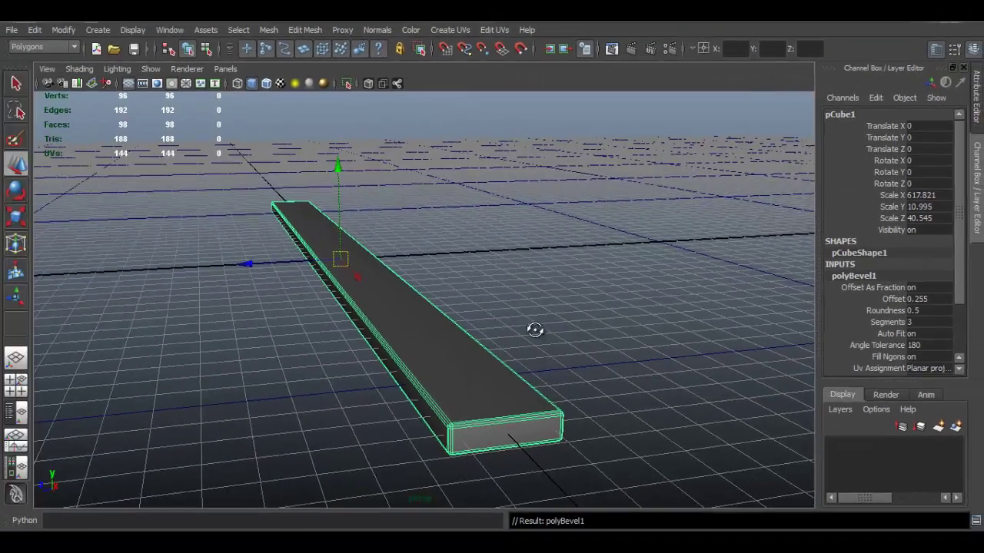
alt+drag(535, 329, 384, 273)
Duplicate the beveled plank and move the copy parallel to it, to about -117.329 in Z.
click(636, 265)
click(474, 333)
key(ctrl+d)
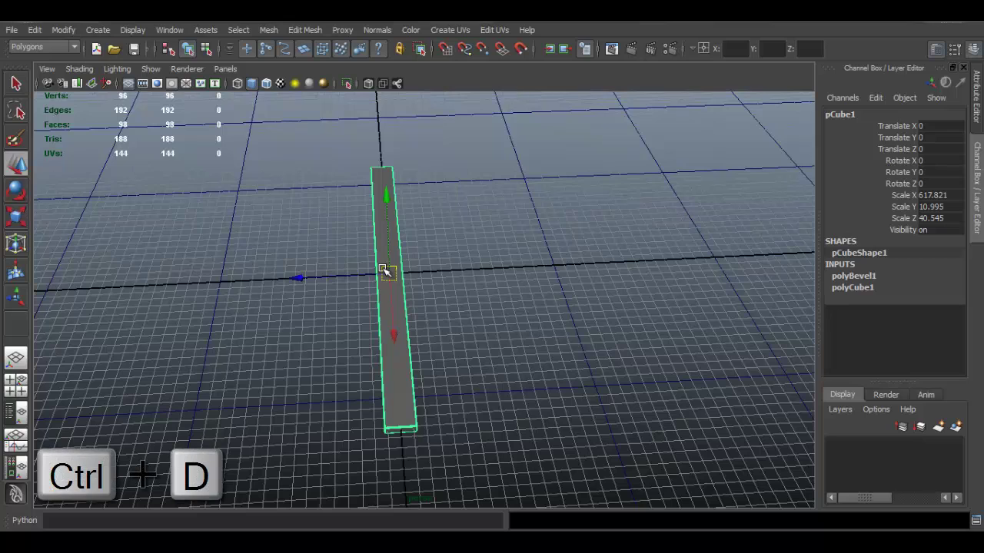
key(ctrl+d)
drag(336, 278, 379, 278)
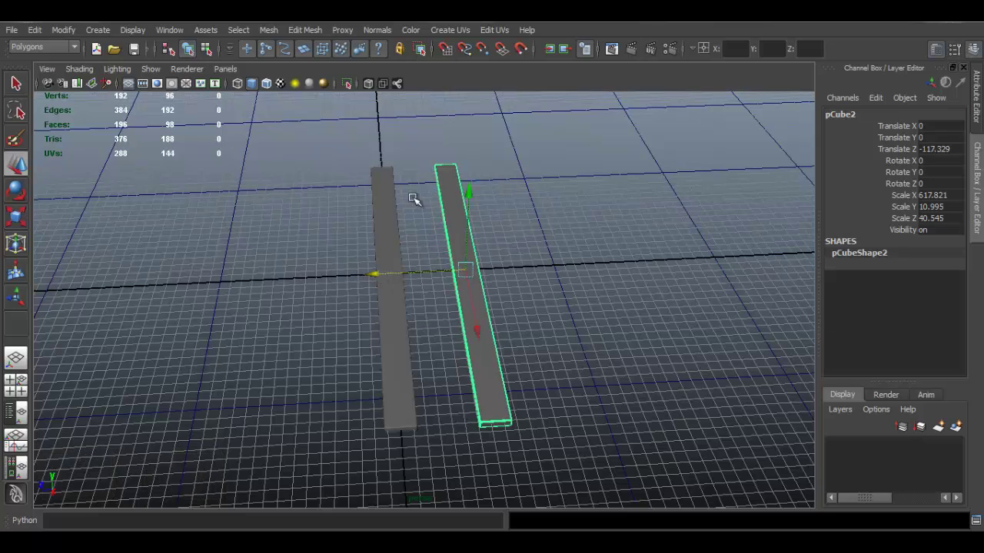
Add two more evenly spaced parallel copies of the plank, the farthest at about -360.095 in Z.
key(ctrl+d)
drag(376, 273, 515, 276)
key(ctrl+d)
key(ctrl+d)
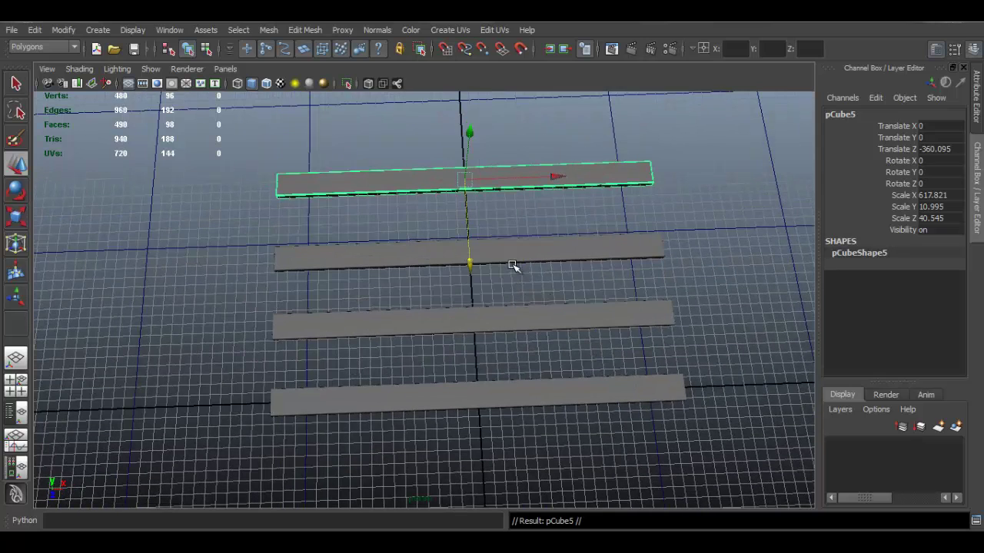
Duplicate the farthest plank and rotate the copy to -90 degrees in Y so it lies across the others.
key(e)
drag(549, 275, 550, 250)
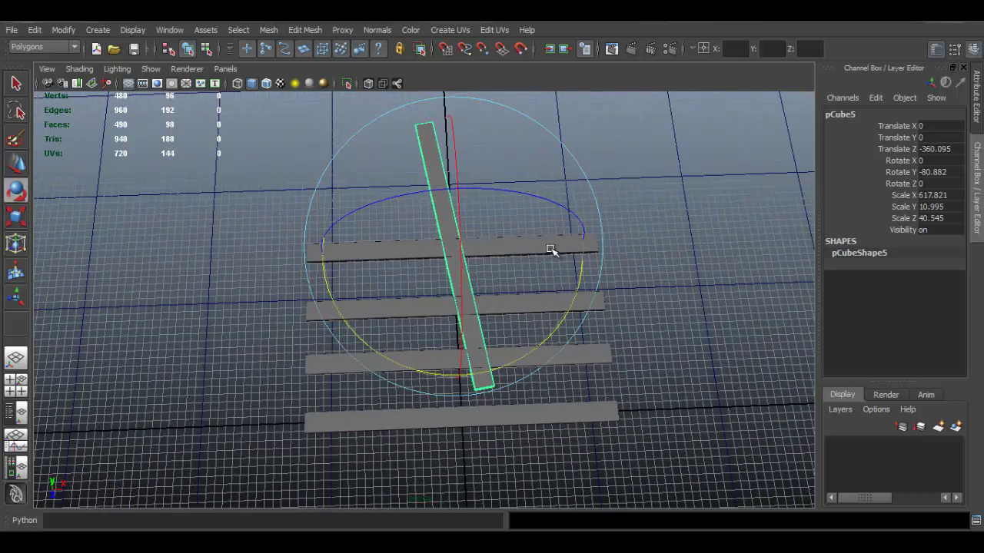
double_click(934, 172)
text(-90)
key(Return)
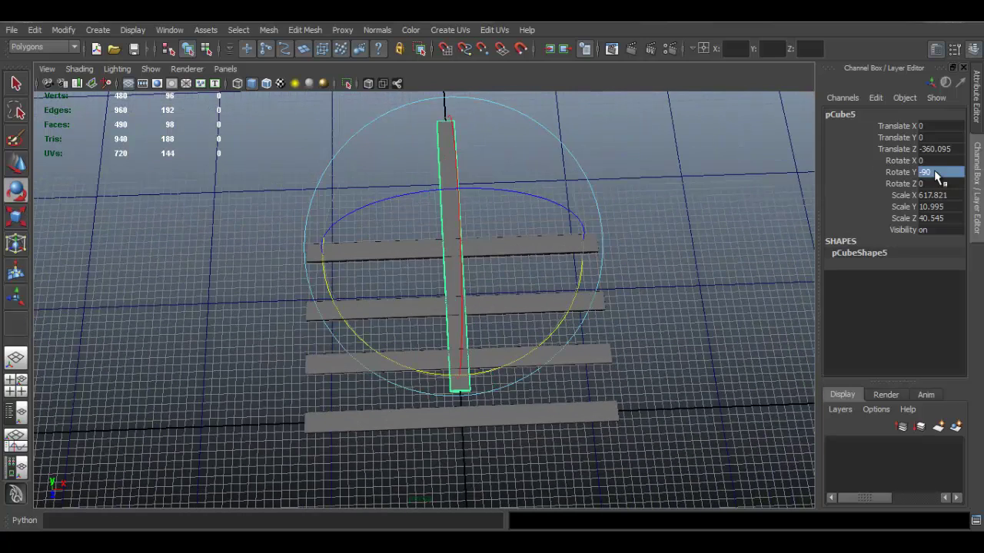
Center the crosswise plank over the four parallel planks at about -172.13 in Z, raised about 2.321 in Y.
alt+drag(622, 253, 604, 237)
key(w)
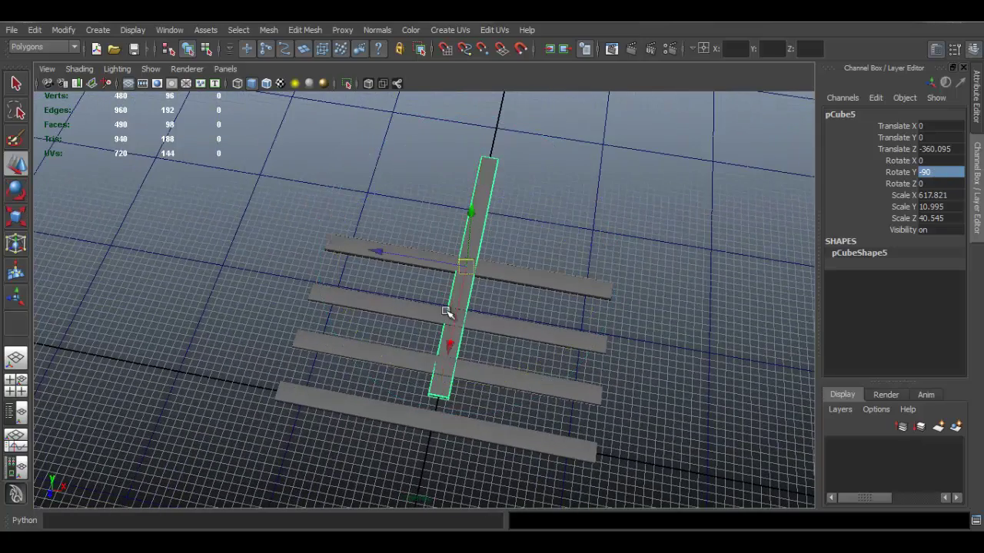
drag(452, 345, 476, 361)
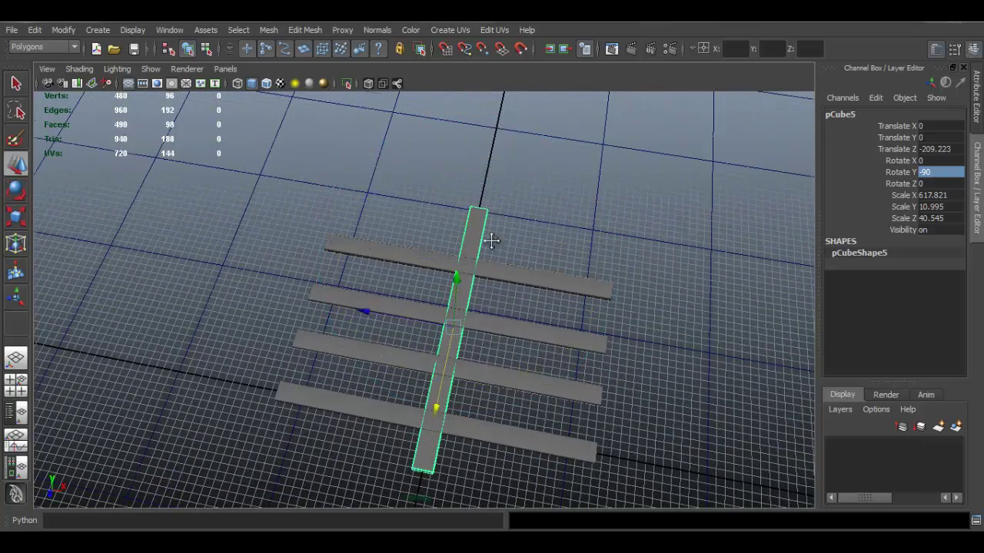
alt+middle_drag(492, 240, 516, 200)
drag(465, 366, 459, 384)
alt+drag(475, 306, 495, 194)
alt+drag(447, 296, 472, 292)
Duplicate the crosswise plank twice and place the copies on either side of it, at about -137.145 and 177.457 in X.
key(ctrl+d)
key(ctrl+d)
drag(373, 279, 263, 290)
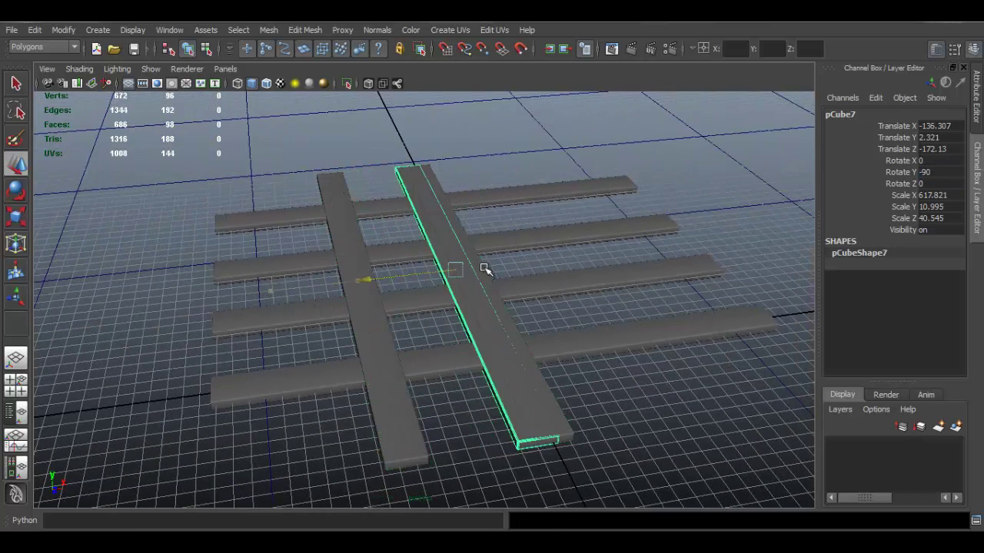
click(594, 285)
alt+drag(595, 283, 488, 269)
scroll(588, 329, up, 5)
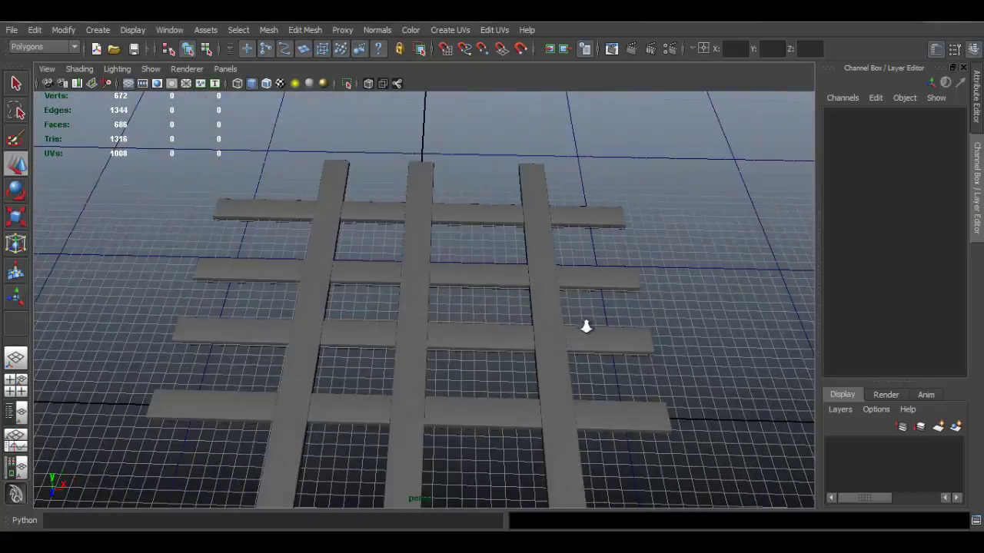
alt+drag(455, 291, 430, 272)
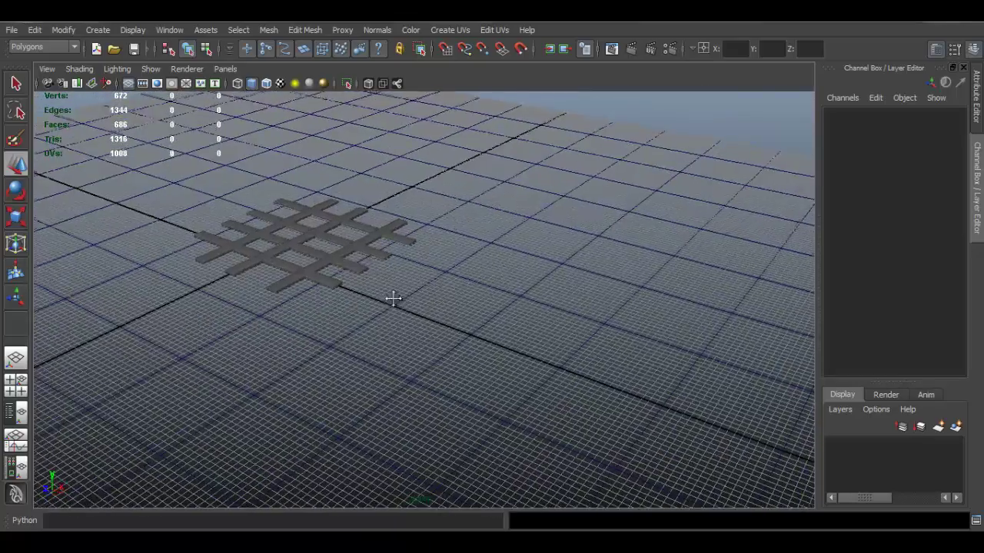
alt+drag(457, 342, 452, 316)
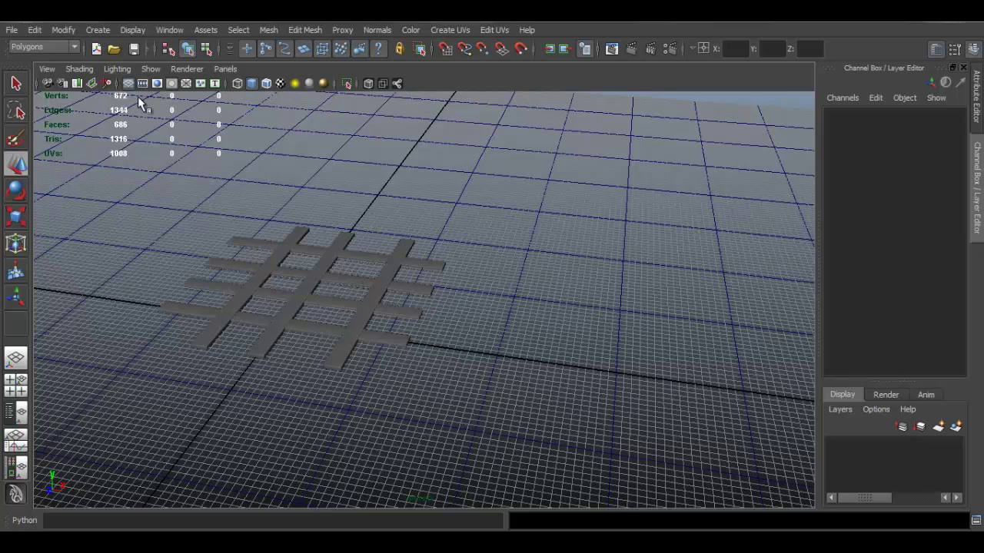
Create a polygon plane and scale it uniformly to about 662.396.
click(98, 30)
mouse_move(152, 67)
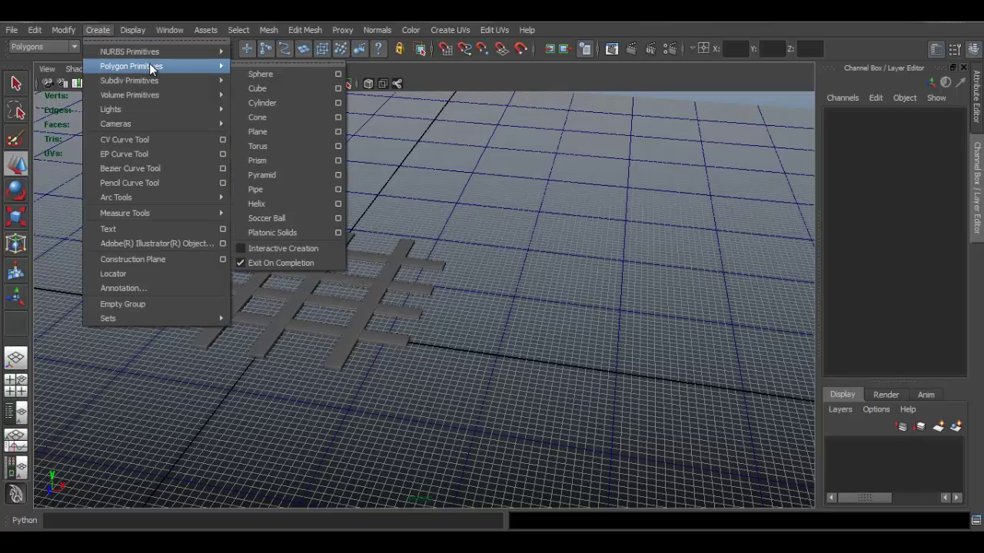
click(271, 133)
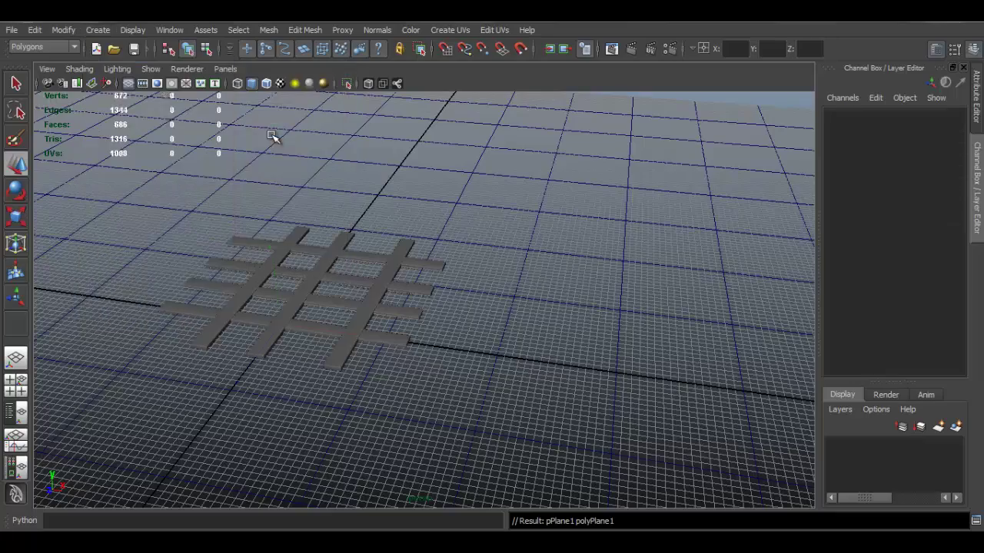
key(f)
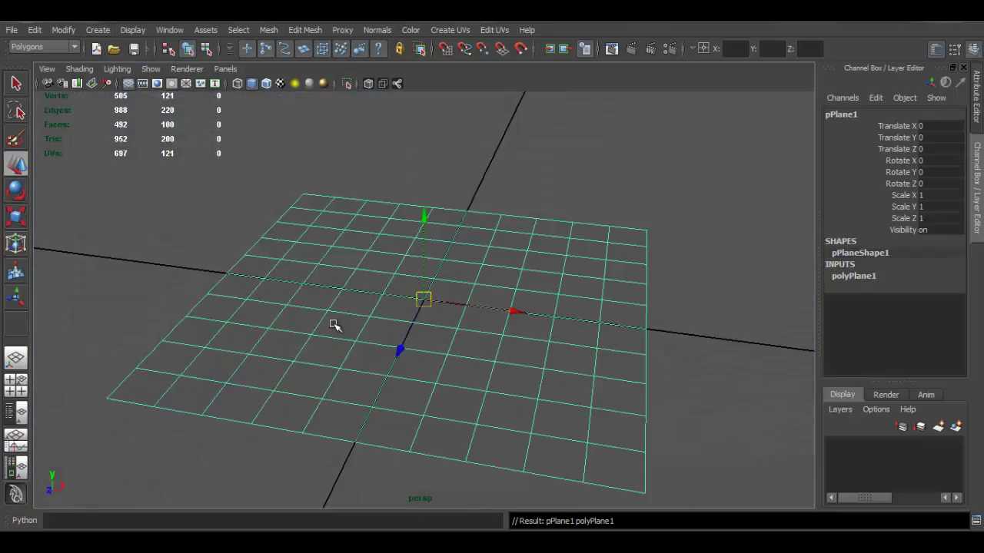
scroll(350, 322, down, 6)
key(r)
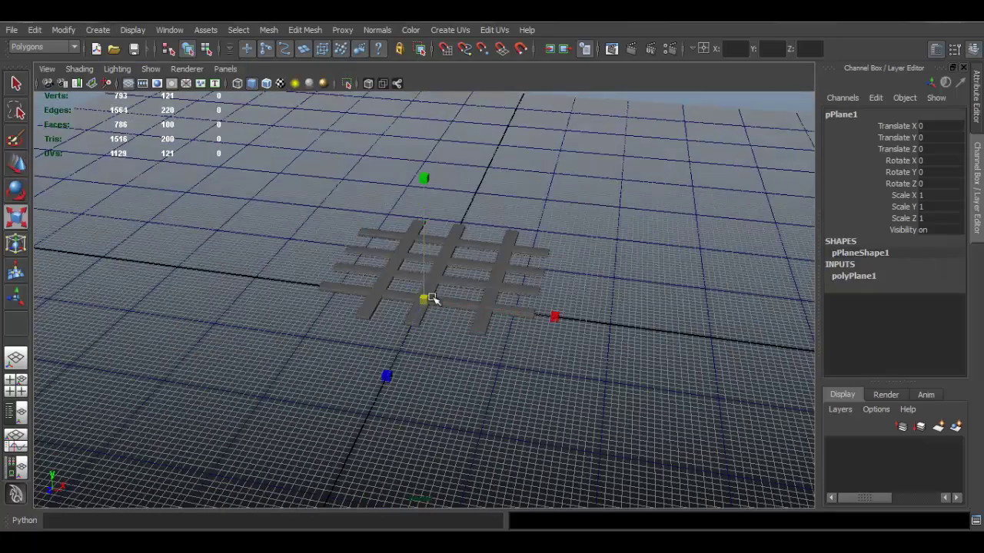
drag(425, 298, 514, 335)
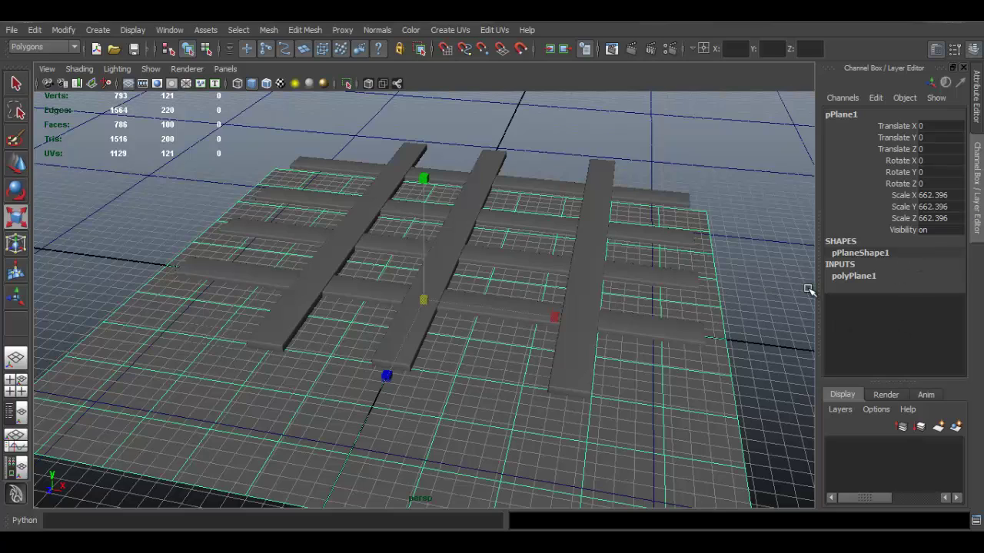
Set the plane's width and height subdivisions to 1.
click(855, 276)
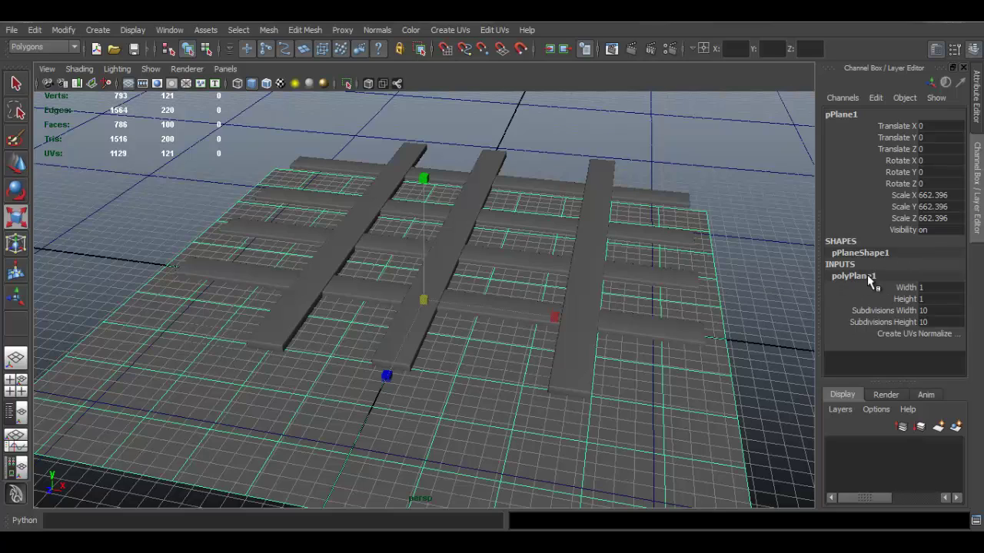
drag(925, 312, 926, 322)
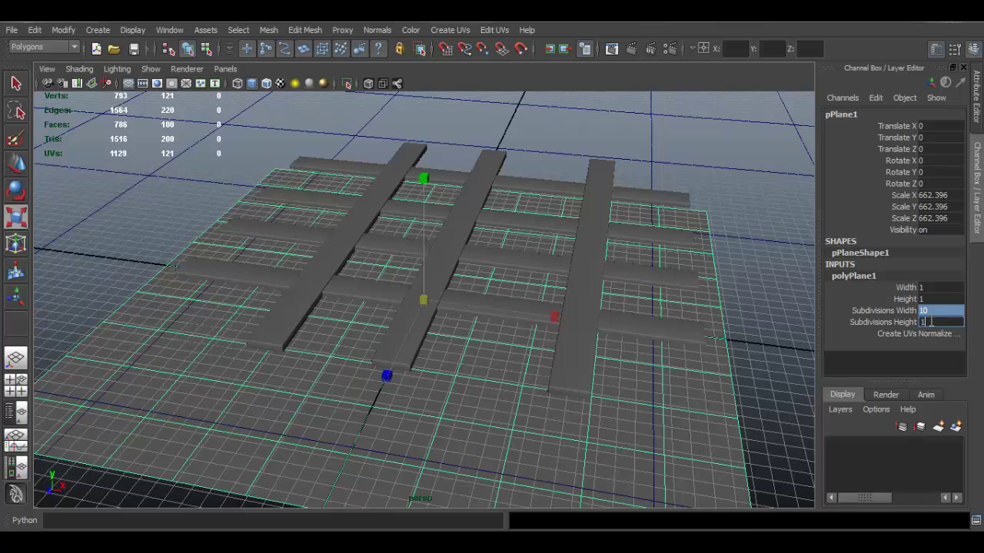
key(Return)
click(689, 155)
click(500, 386)
Center the plane on the lattice at about -162.897 in Z and raise it to about 3.456 in Y.
scroll(414, 330, down, 3)
alt+drag(413, 329, 432, 305)
key(w)
click(385, 340)
key(ctrl+z)
alt+drag(566, 294, 500, 246)
alt+right_drag(593, 314, 684, 346)
alt+drag(573, 319, 582, 280)
alt+middle_drag(617, 237, 530, 232)
alt+right_drag(461, 223, 571, 210)
drag(554, 197, 555, 192)
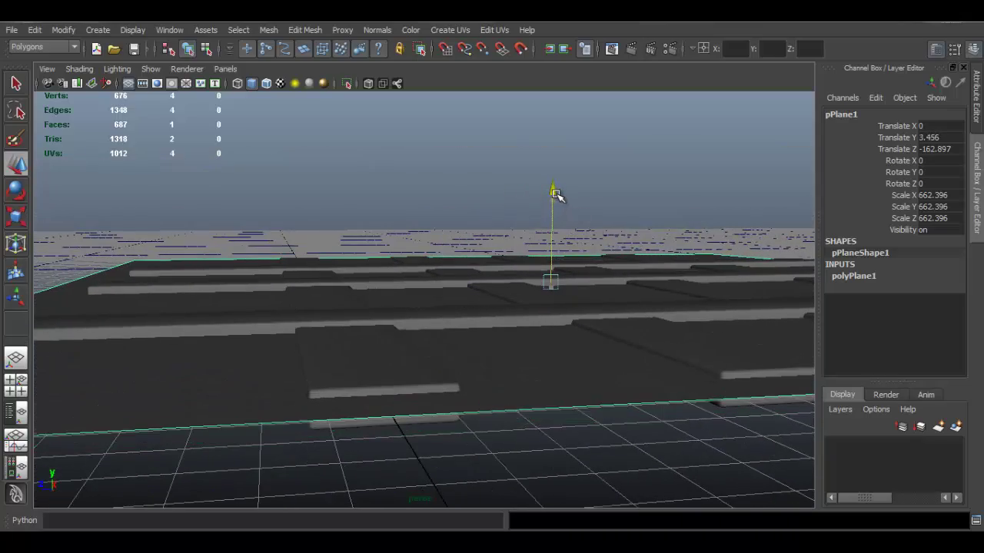
Lower the plane within the thickness of the planks, to about 1.909 in Y.
mouse_move(455, 312)
alt+mouse_down()
mouse_move(503, 319)
mouse_move(460, 309)
alt+mouse_up()
alt+drag(475, 346, 488, 347)
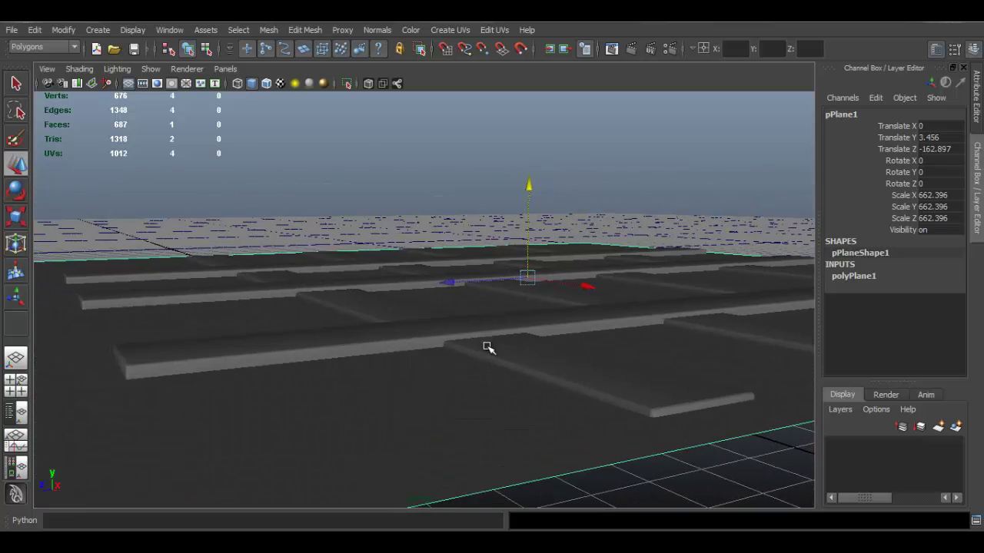
drag(529, 189, 540, 331)
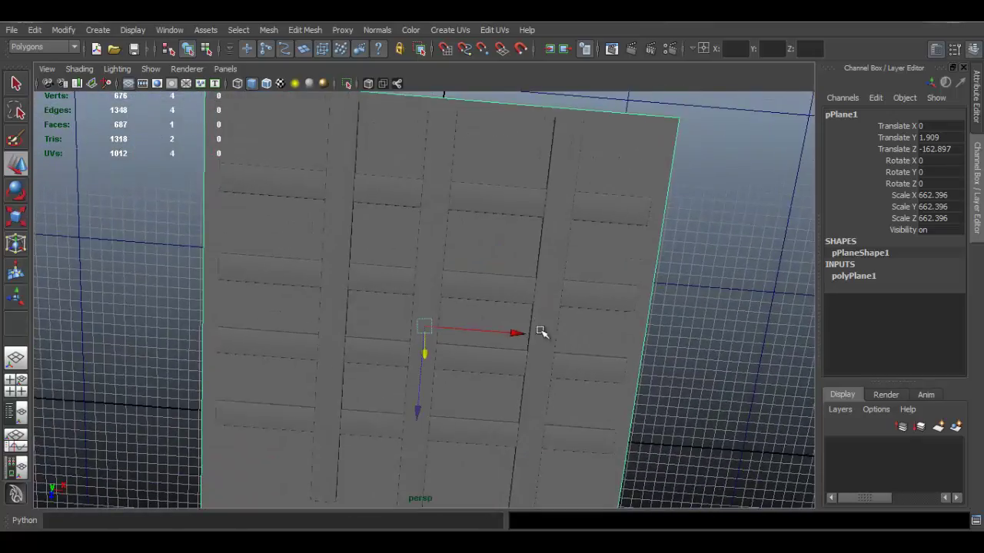
alt+right_drag(540, 332, 487, 309)
alt+drag(488, 309, 532, 236)
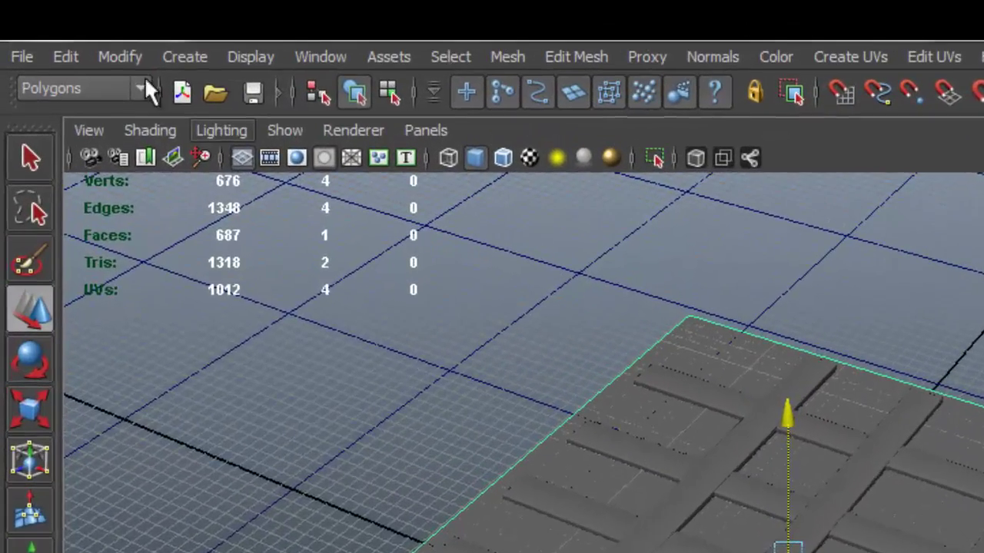
Freeze the plane's transformations and delete all construction history in the scene.
click(63, 30)
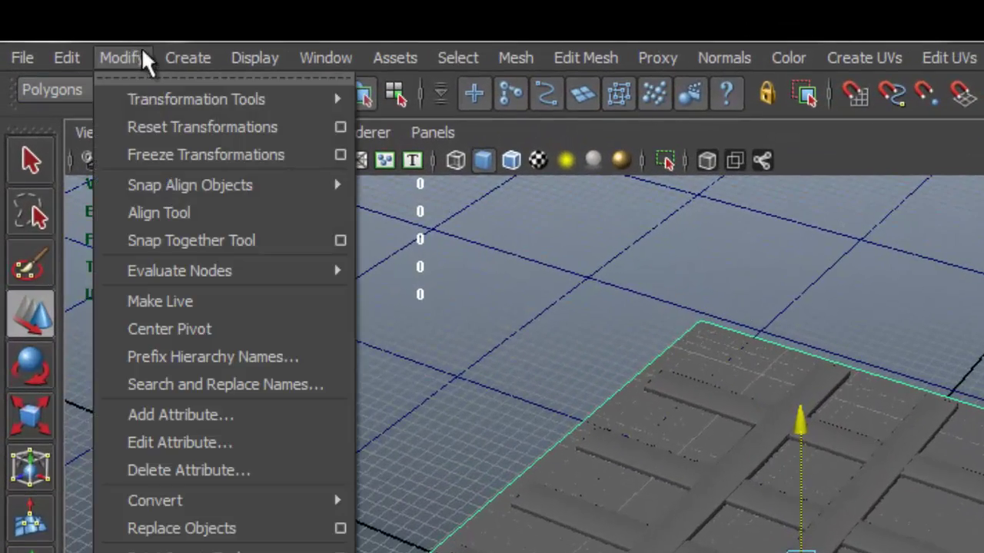
click(243, 152)
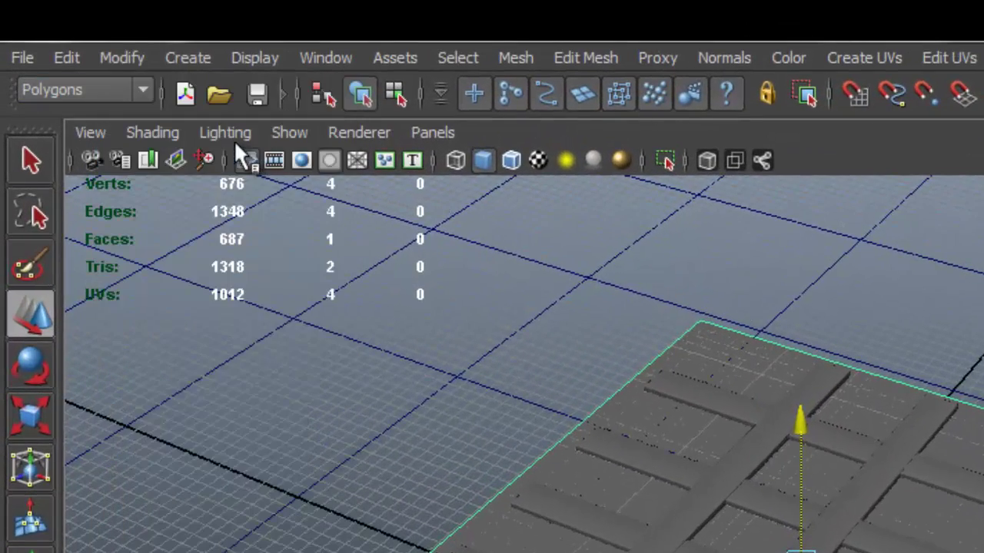
click(80, 58)
mouse_move(288, 387)
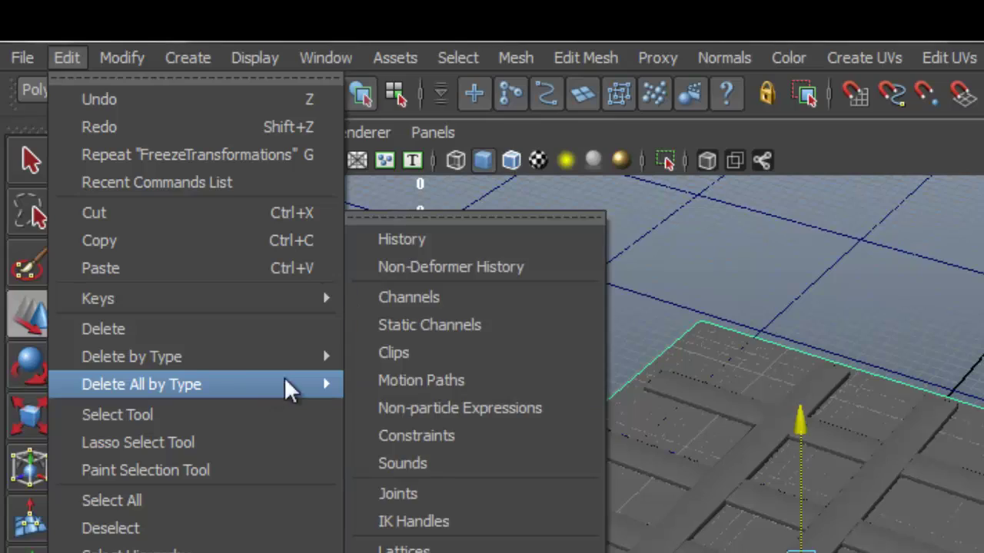
click(401, 239)
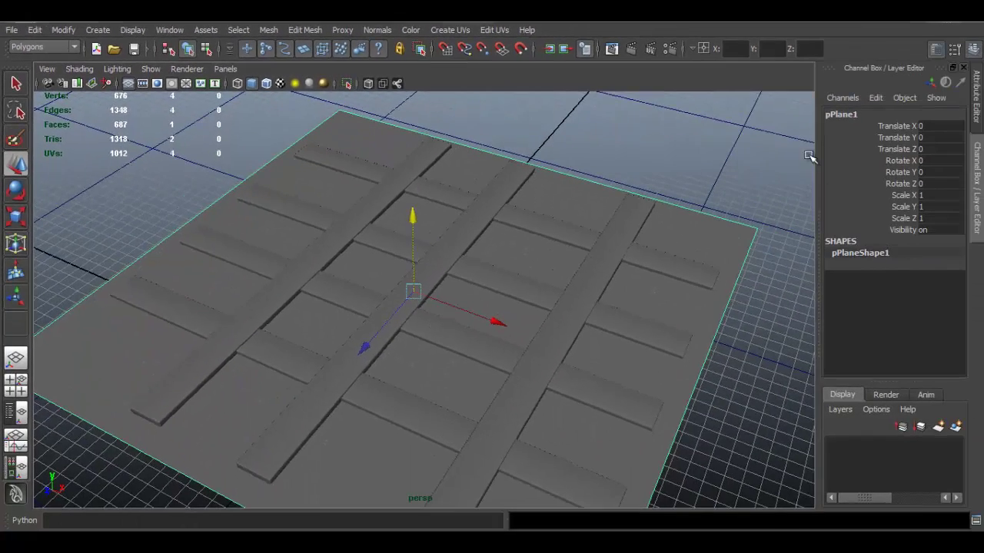
Rename the polygon plane as plane.
click(844, 115)
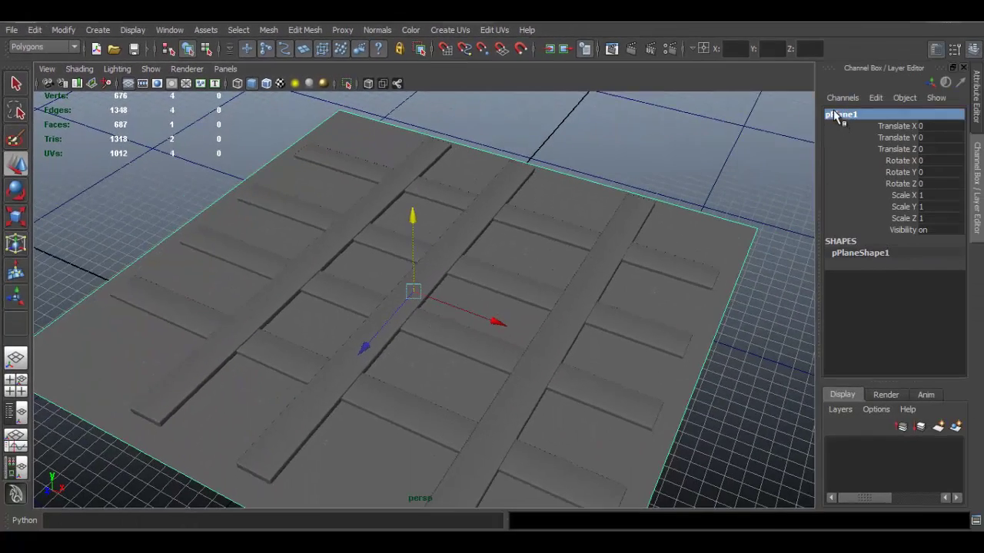
click(836, 115)
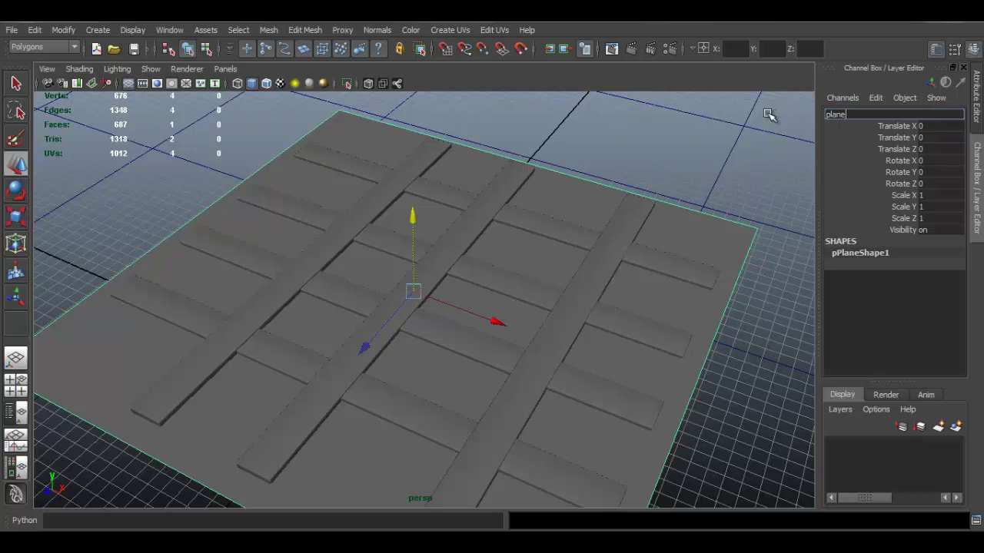
key(Return)
Combine all seven planks into a single mesh, leaving out the plane, and select the plane.
click(590, 289)
alt+drag(593, 286, 529, 204)
scroll(529, 204, down, 1)
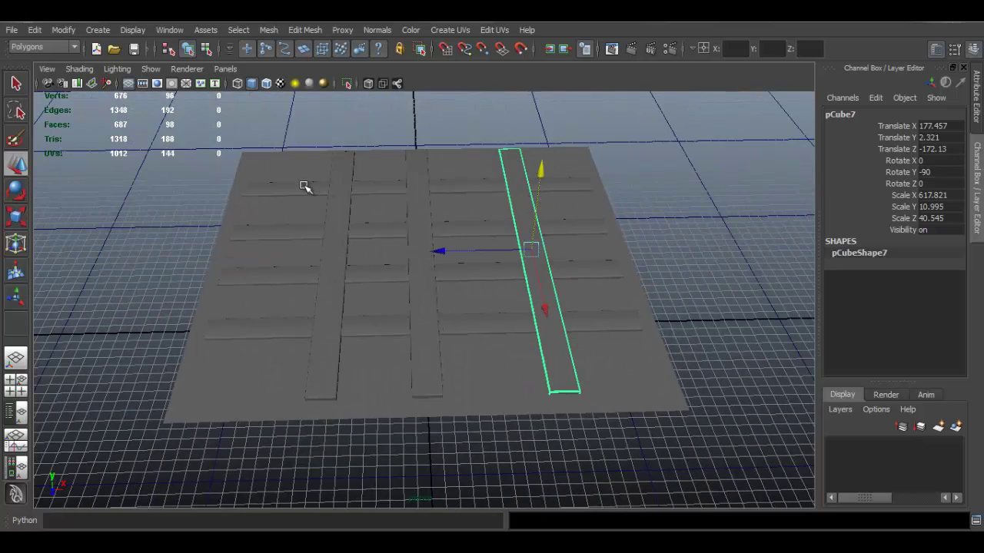
scroll(498, 159, up, 2)
key(shift+d)
key(shift+d)
click(373, 213)
key(ctrl+z)
scroll(449, 208, down, 5)
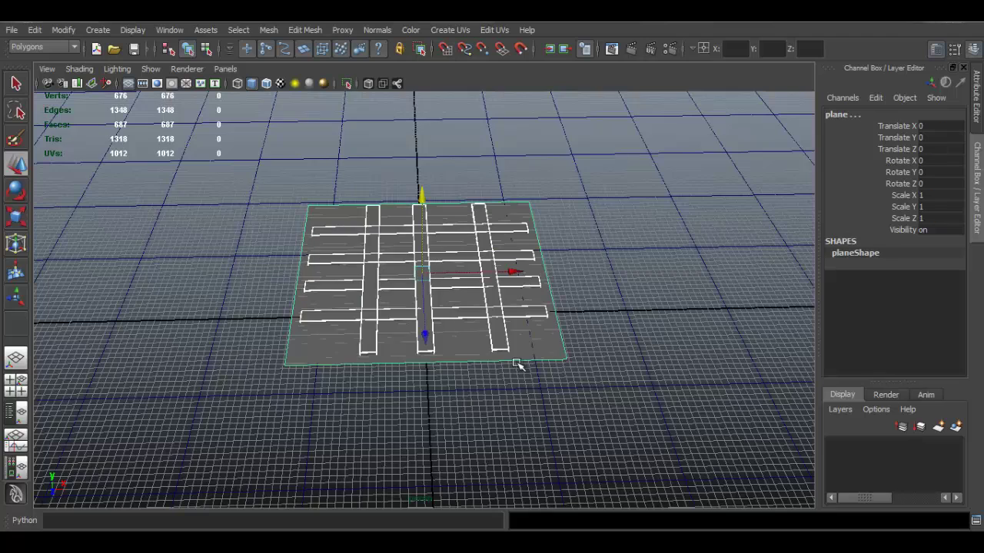
scroll(519, 365, up, 5)
scroll(518, 365, up, 2)
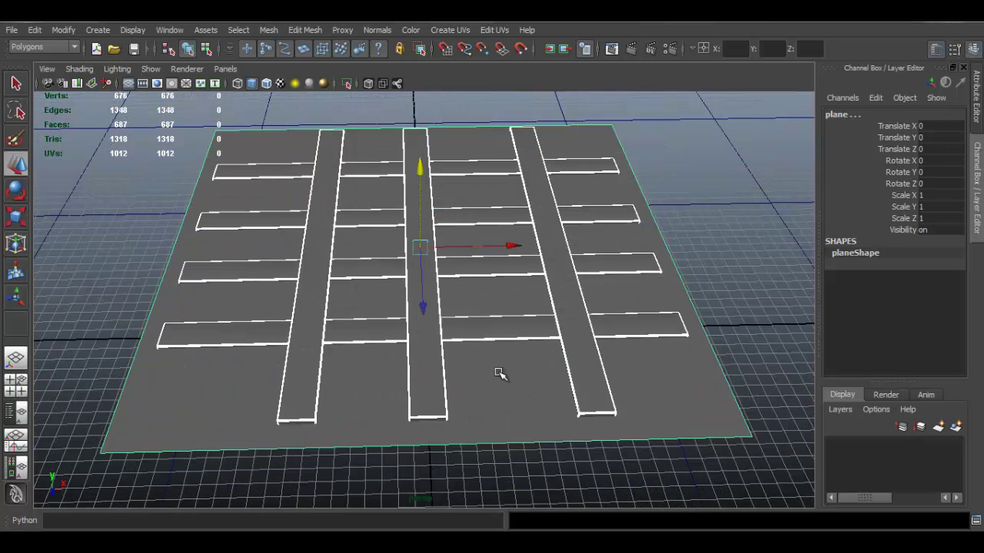
shift+drag(703, 403, 774, 461)
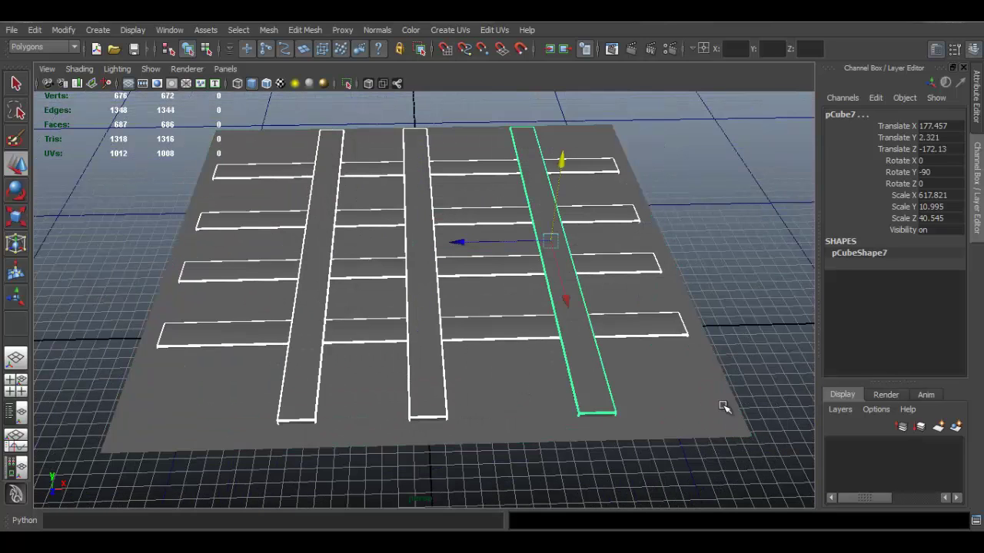
alt+drag(736, 425, 366, 230)
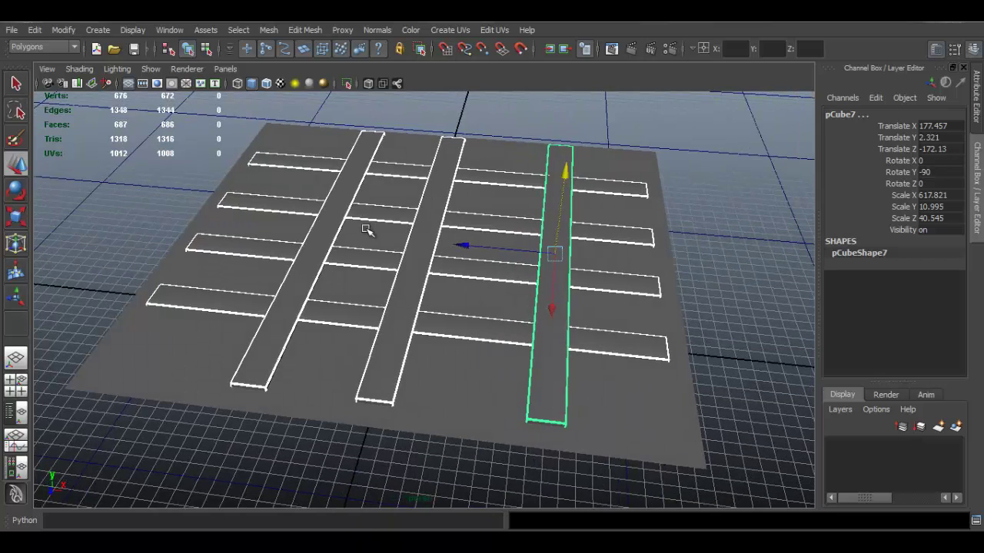
click(269, 29)
click(286, 49)
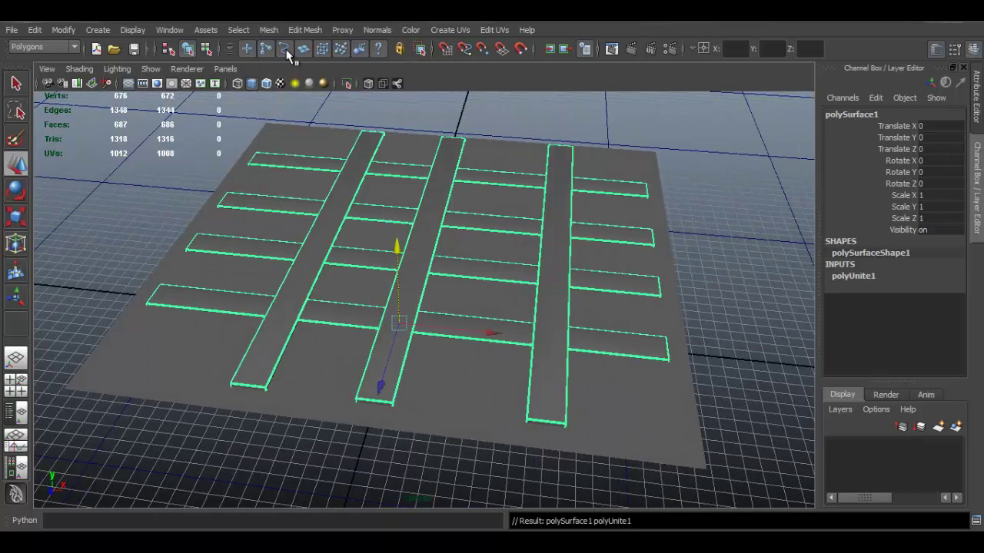
click(676, 158)
click(566, 230)
click(655, 389)
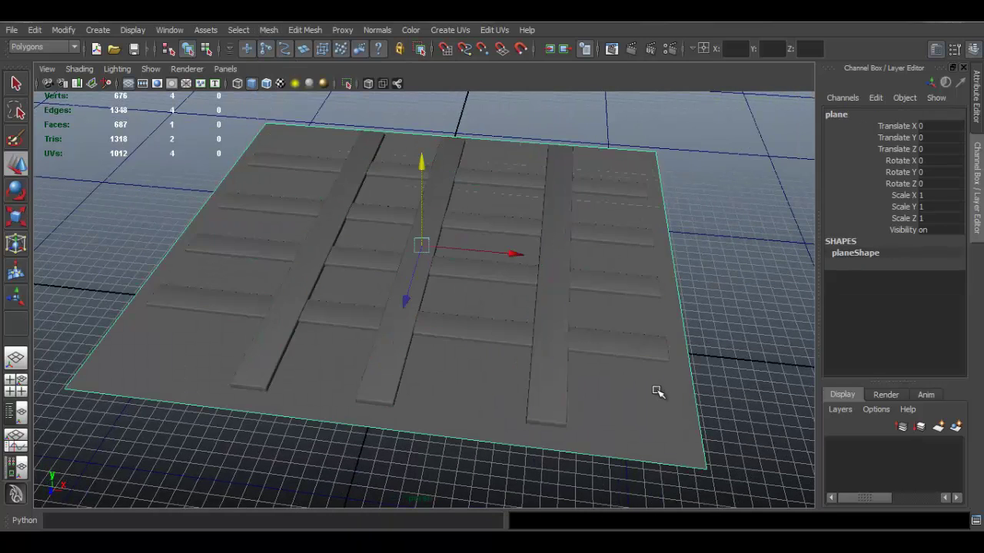
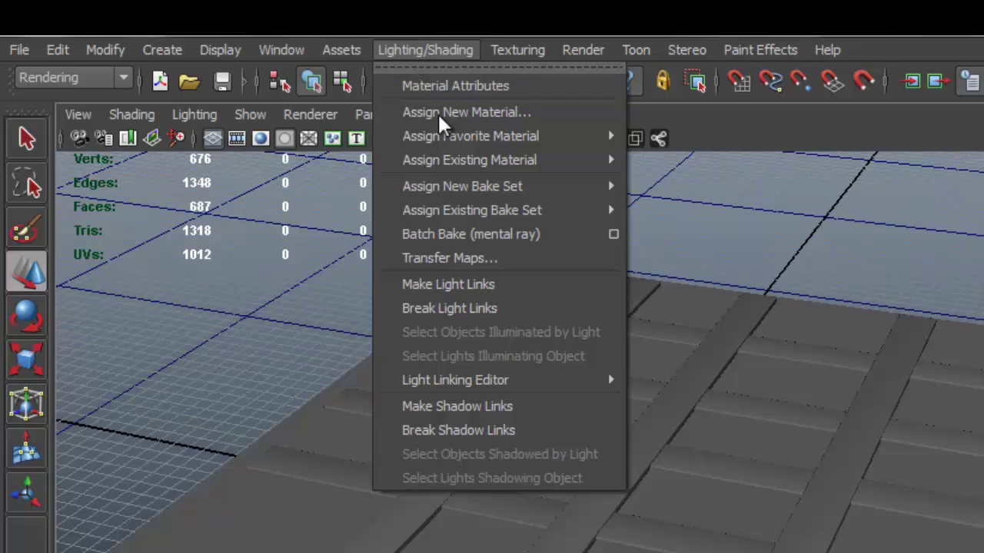
Open Transfer Maps for the plane and expand the source mesh settings.
click(521, 254)
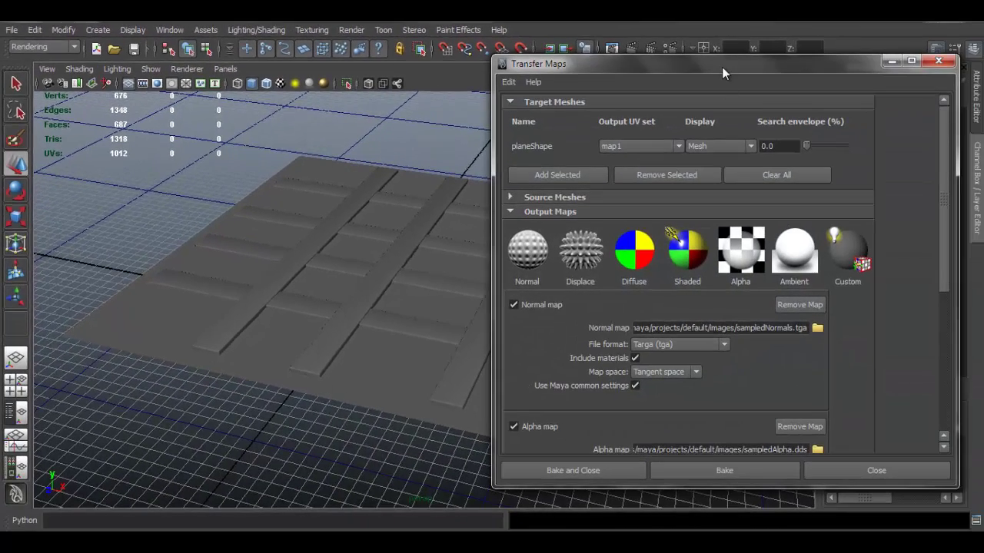
drag(741, 71, 705, 56)
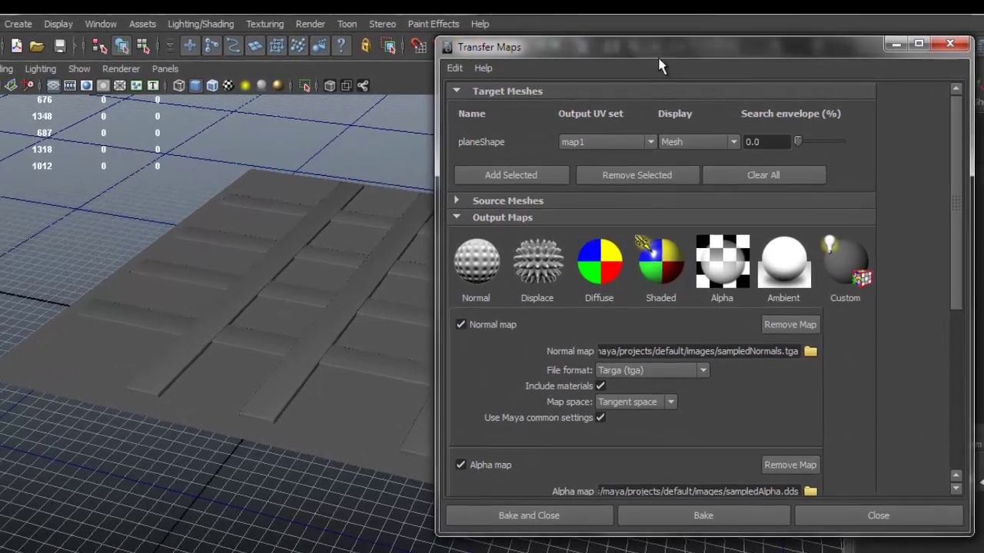
click(457, 205)
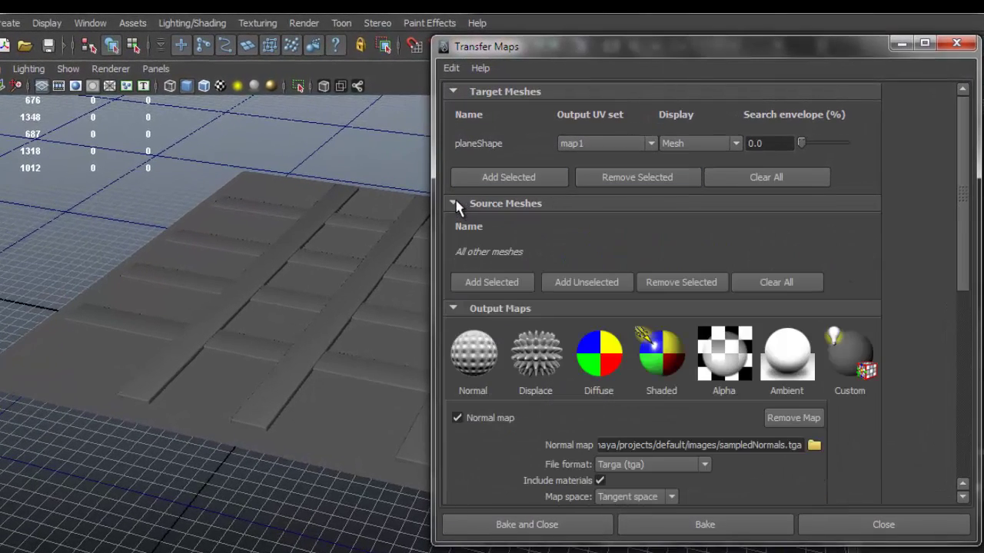
drag(549, 54, 574, 30)
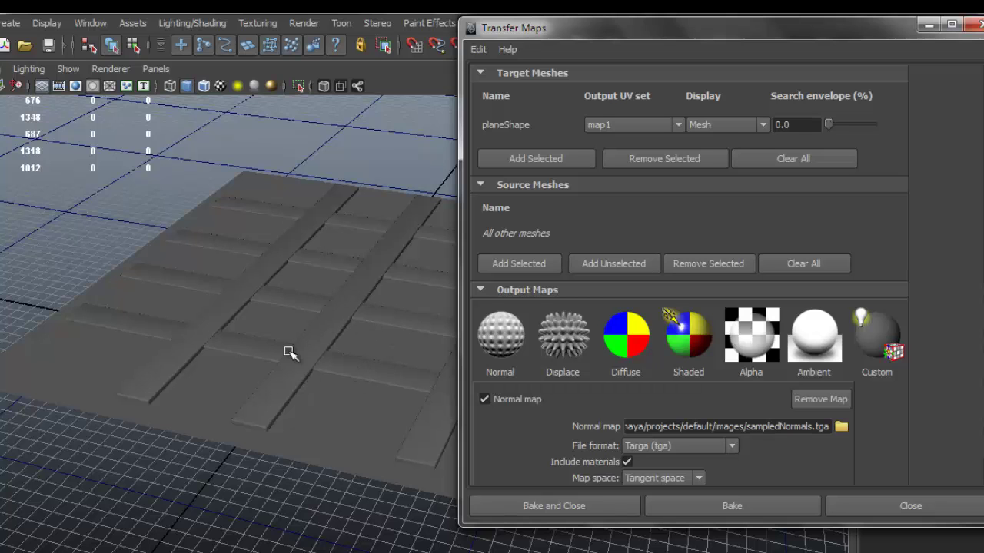
Clear the target meshes and add the plane as the target, then add the combined plank lattice as the source mesh.
click(67, 372)
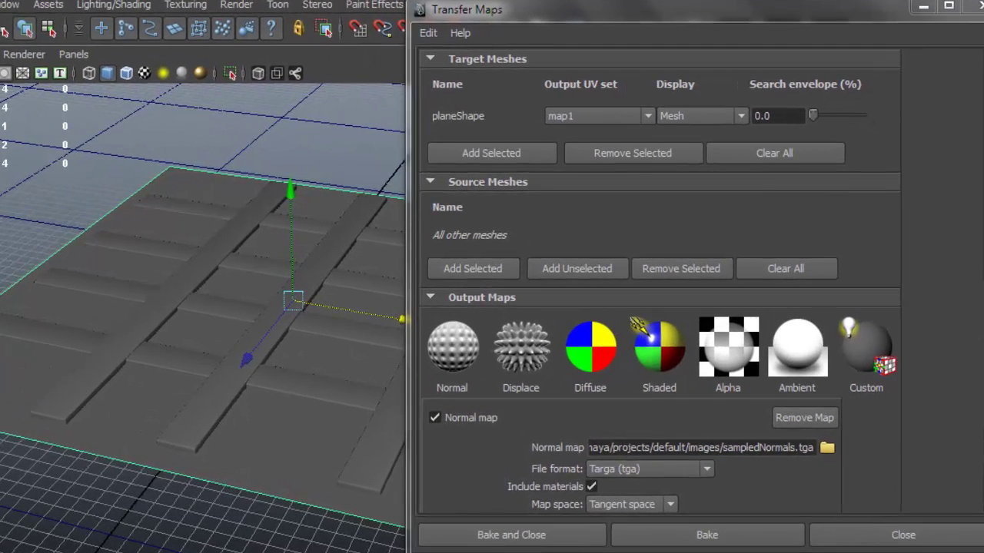
click(118, 196)
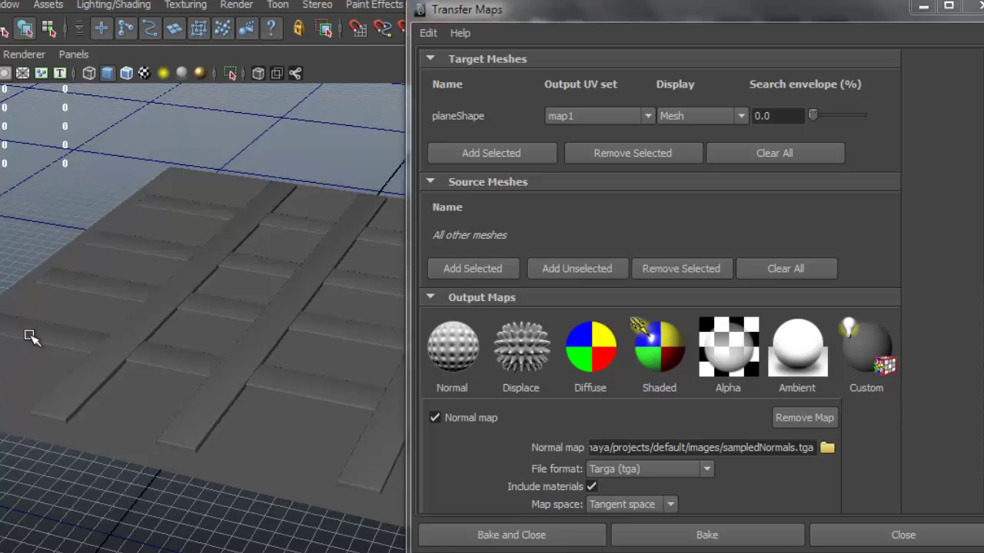
click(2, 372)
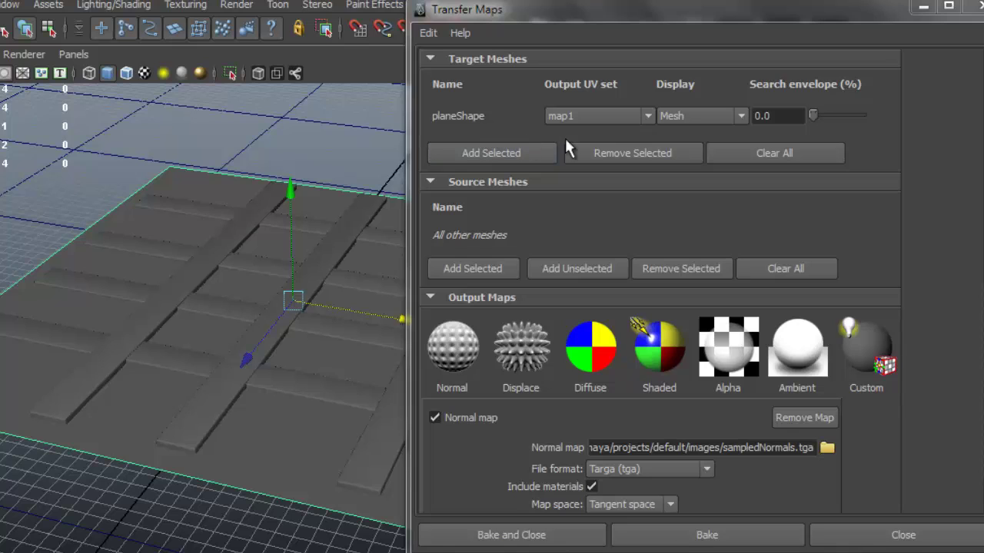
click(773, 153)
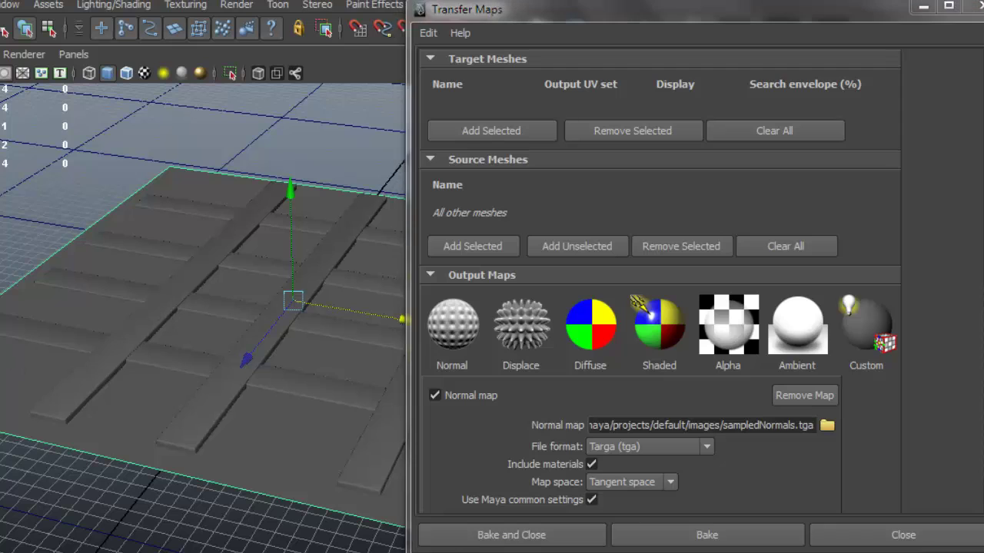
click(502, 129)
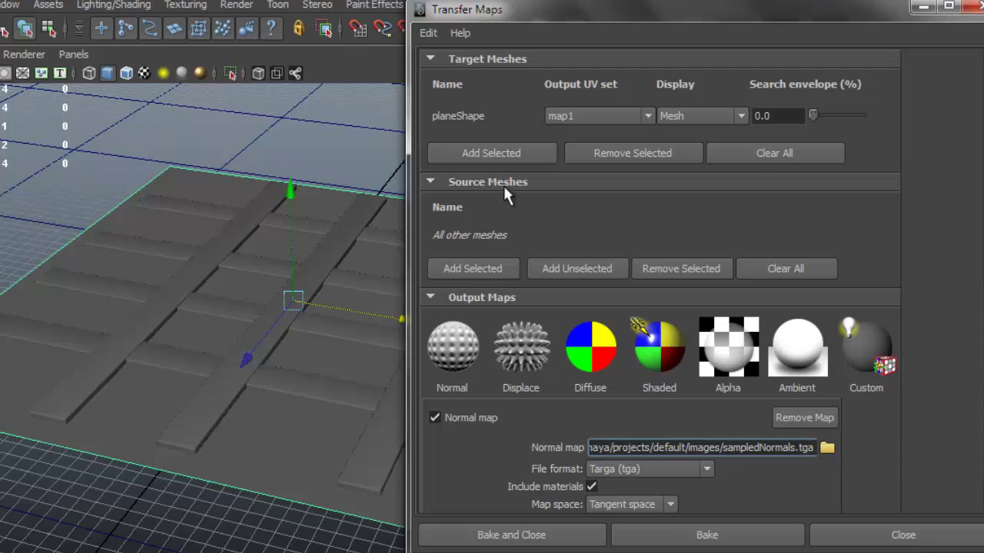
click(126, 340)
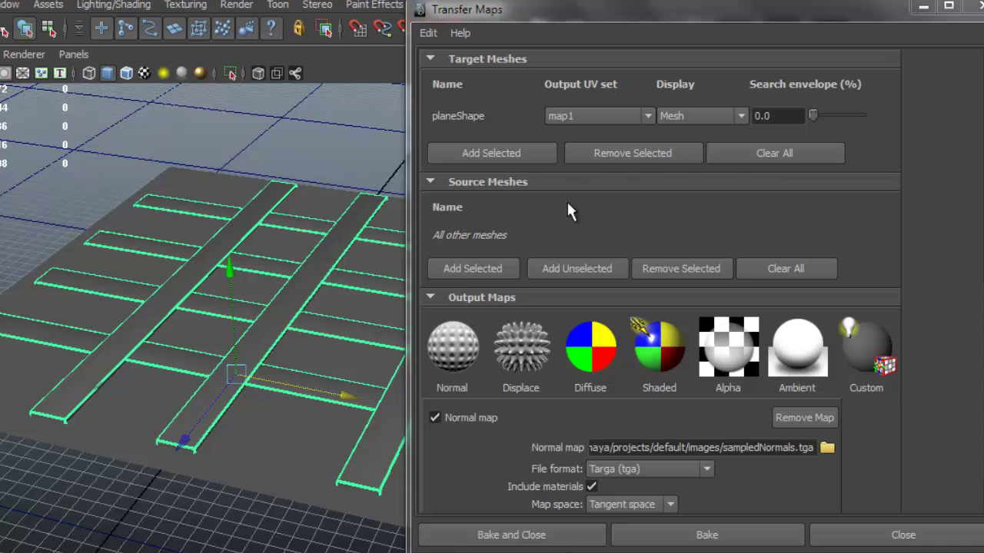
click(498, 270)
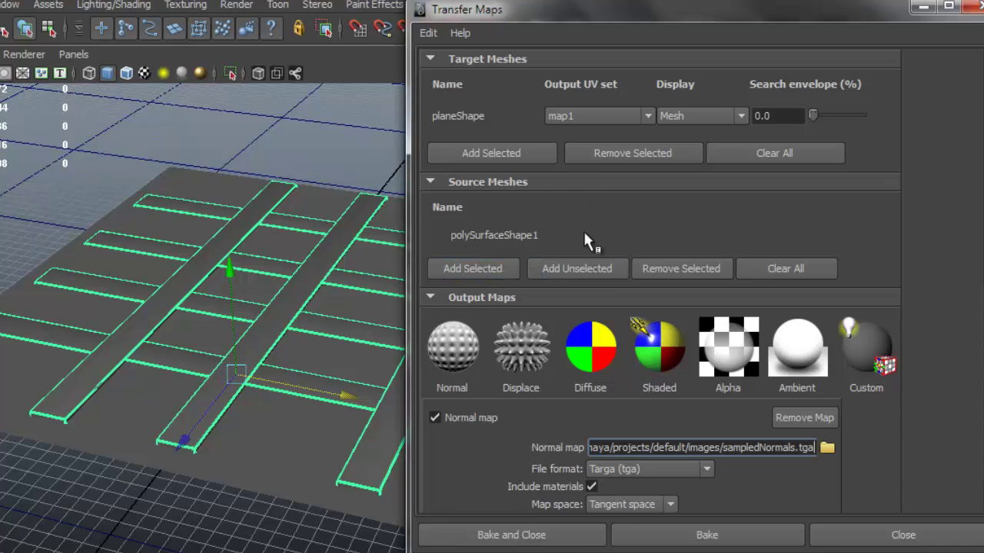
Remove the existing normal, alpha and diffuse color maps from the output maps.
scroll(912, 187, down, 5)
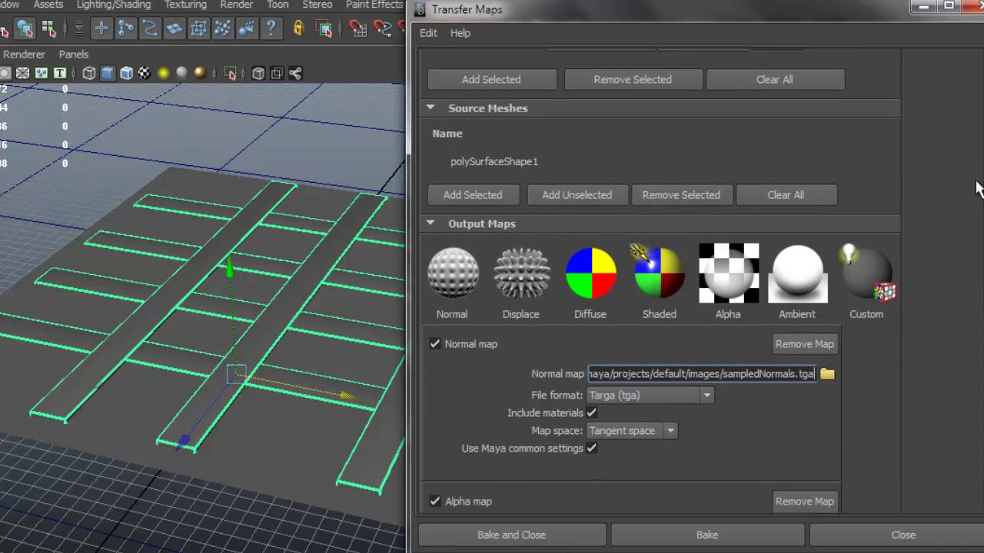
scroll(973, 230, up, 3)
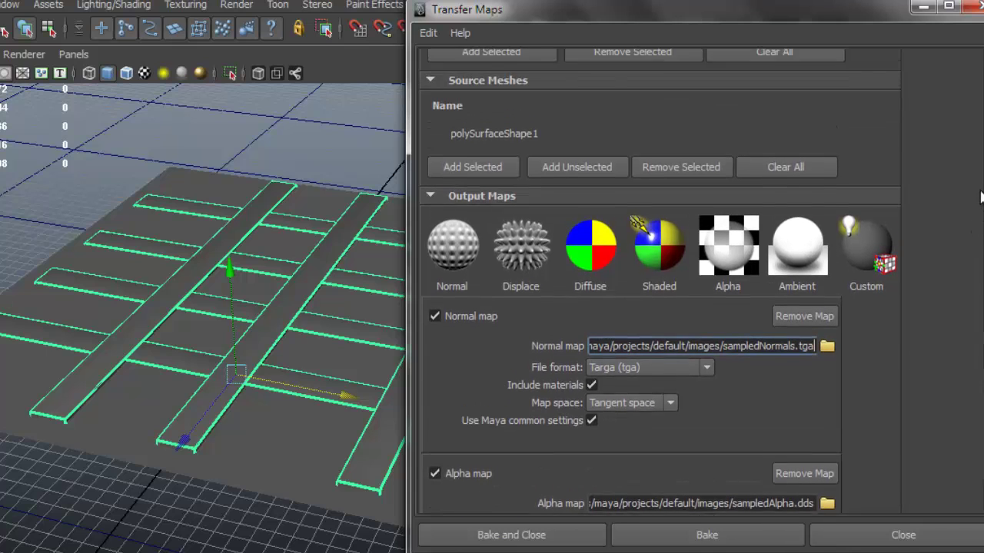
scroll(973, 231, down, 3)
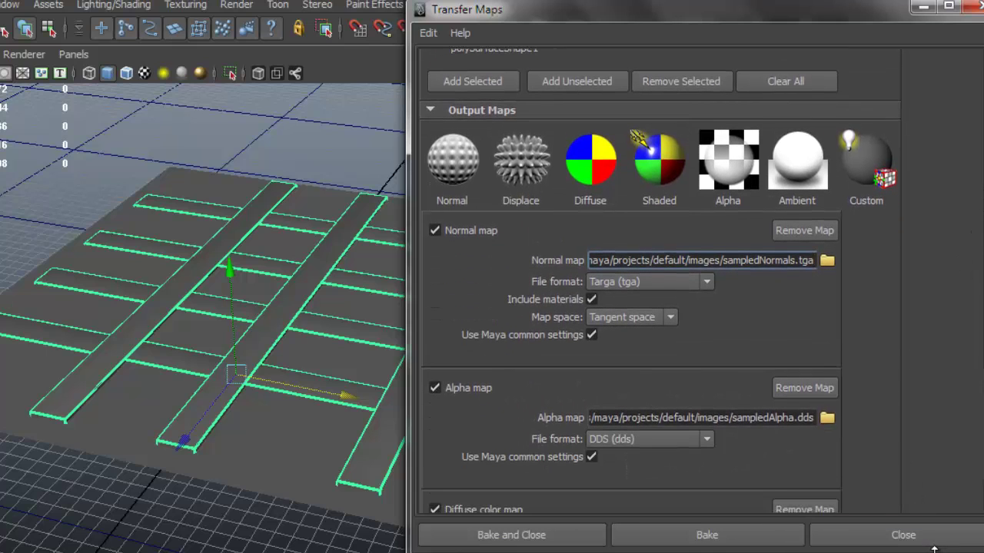
drag(934, 548, 934, 552)
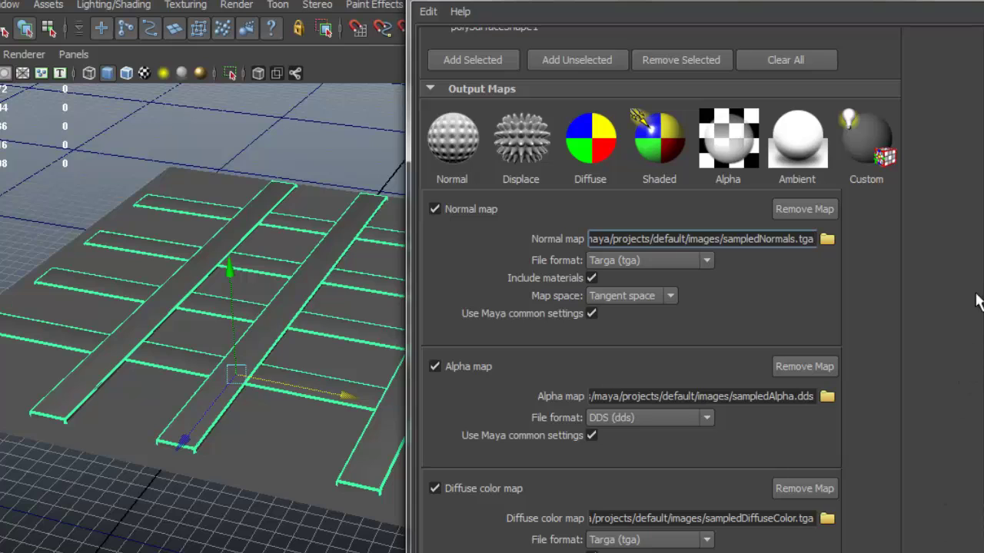
scroll(976, 296, up, 1)
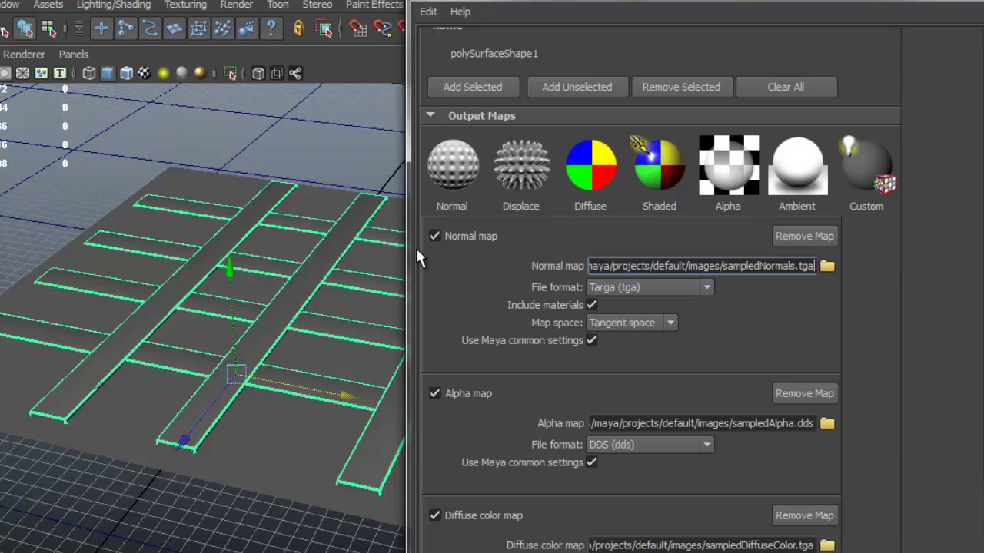
click(801, 239)
click(800, 237)
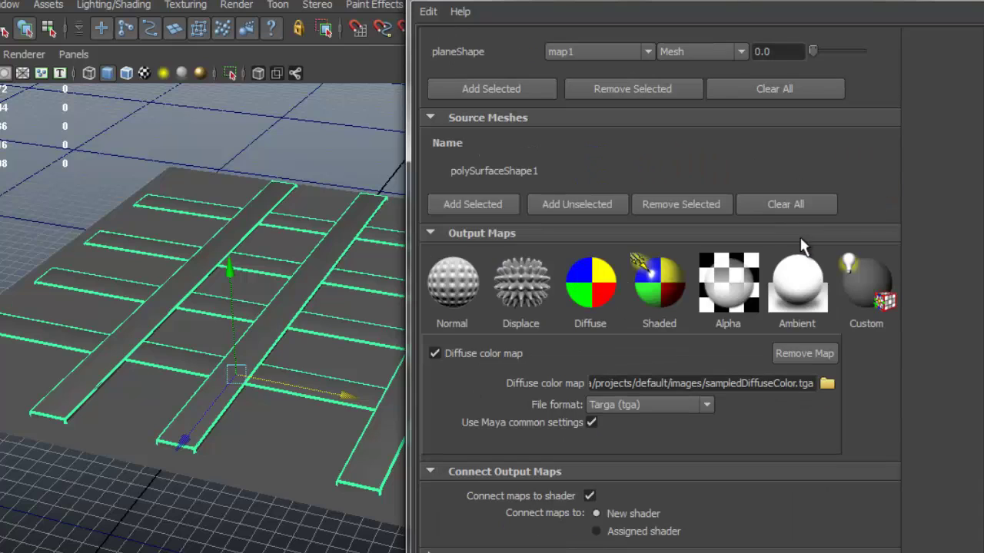
click(804, 352)
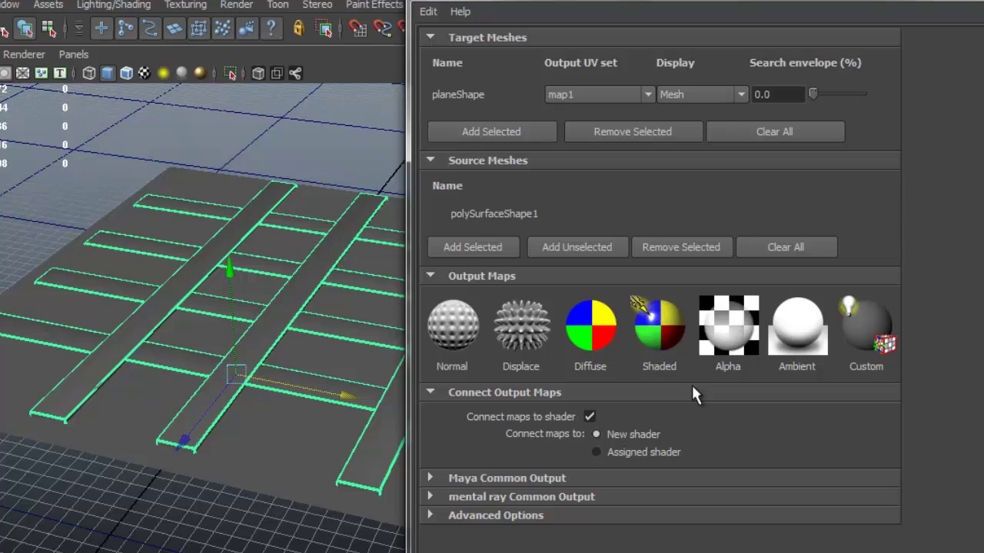
Add normal, diffuse and alpha maps as the output maps.
click(459, 342)
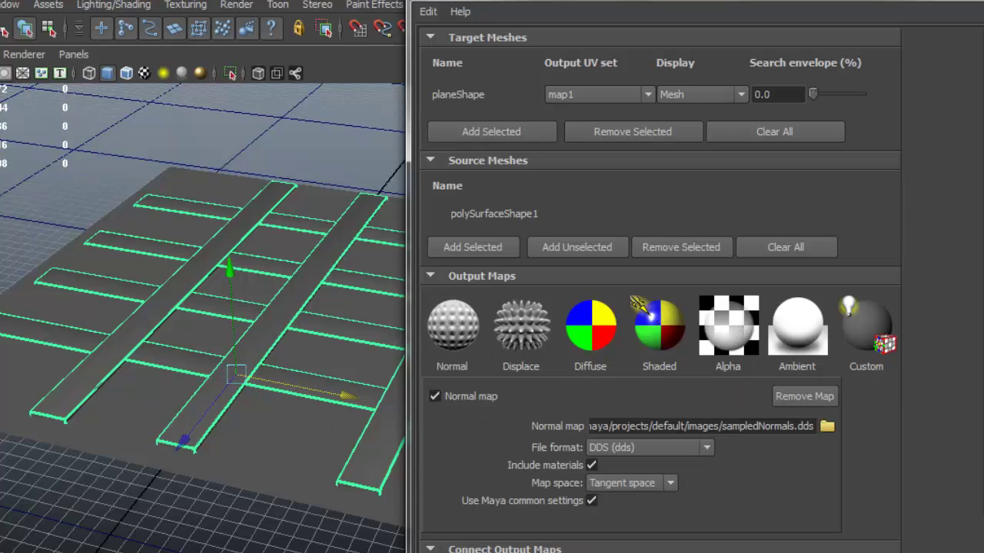
scroll(945, 376, down, 3)
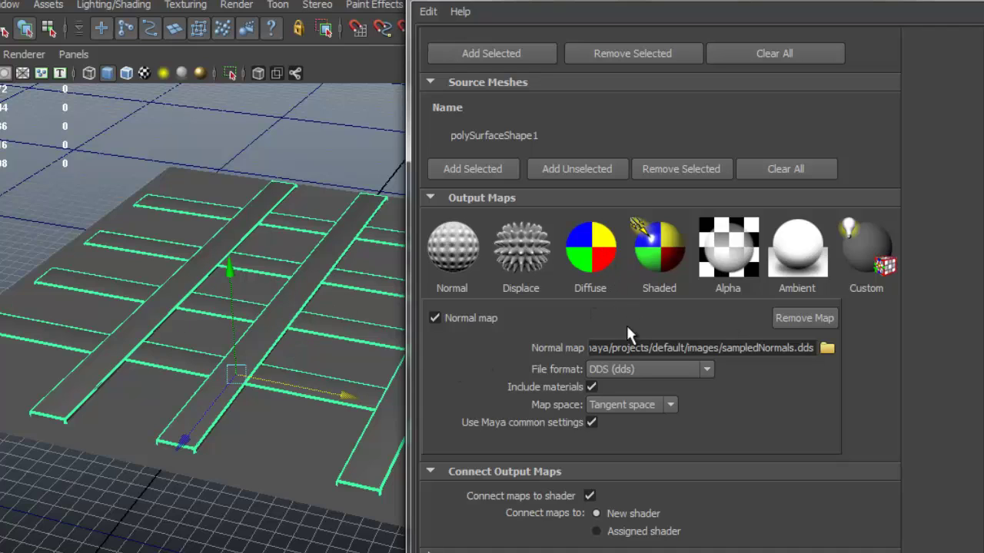
click(593, 261)
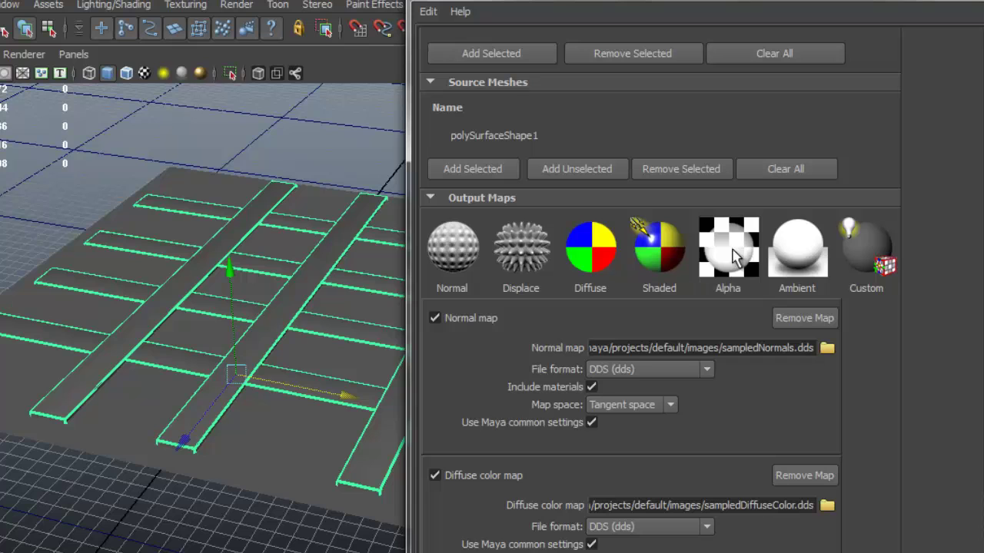
scroll(661, 307, down, 3)
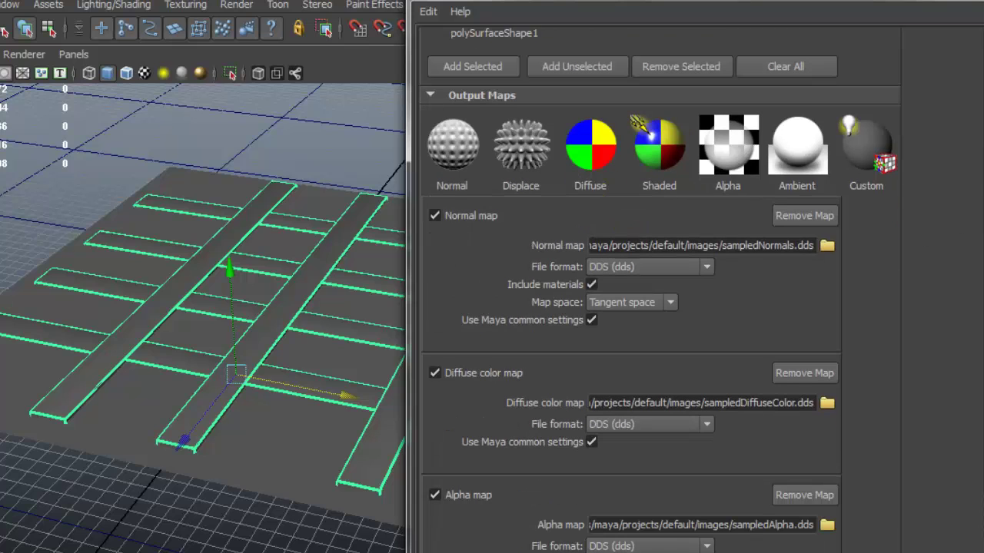
scroll(659, 308, down, 2)
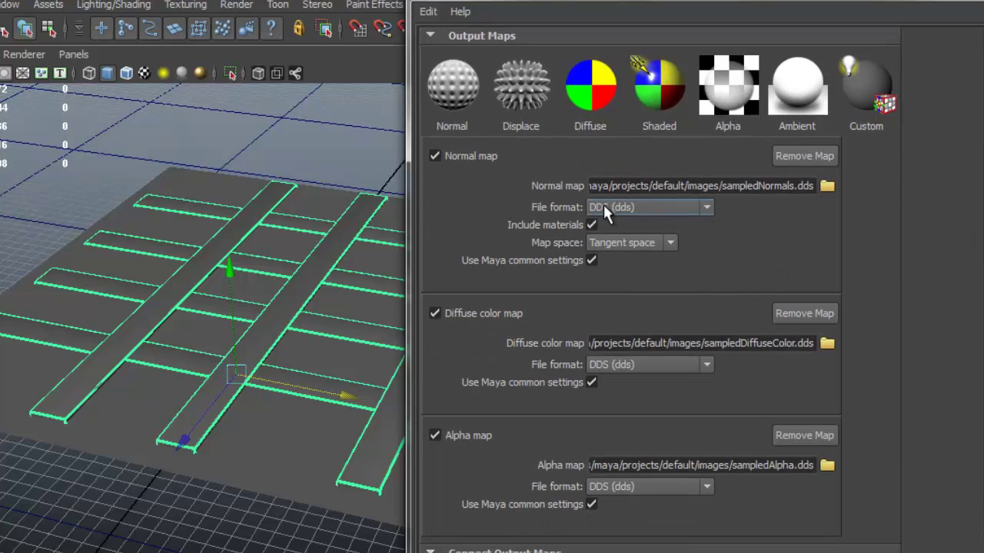
Set the file format of the normal, diffuse color and alpha maps to Targa (tga).
click(695, 202)
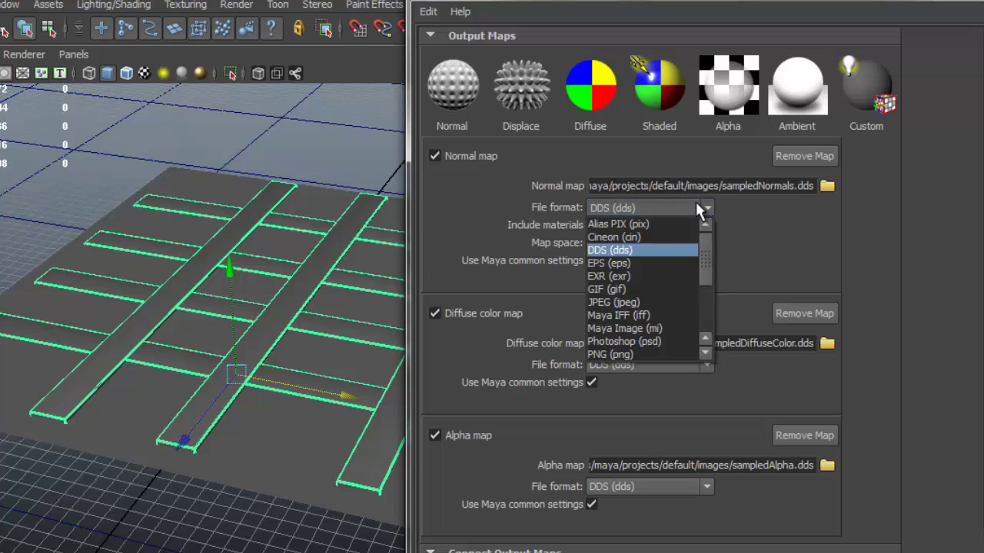
scroll(629, 308, down, 2)
scroll(627, 300, down, 1)
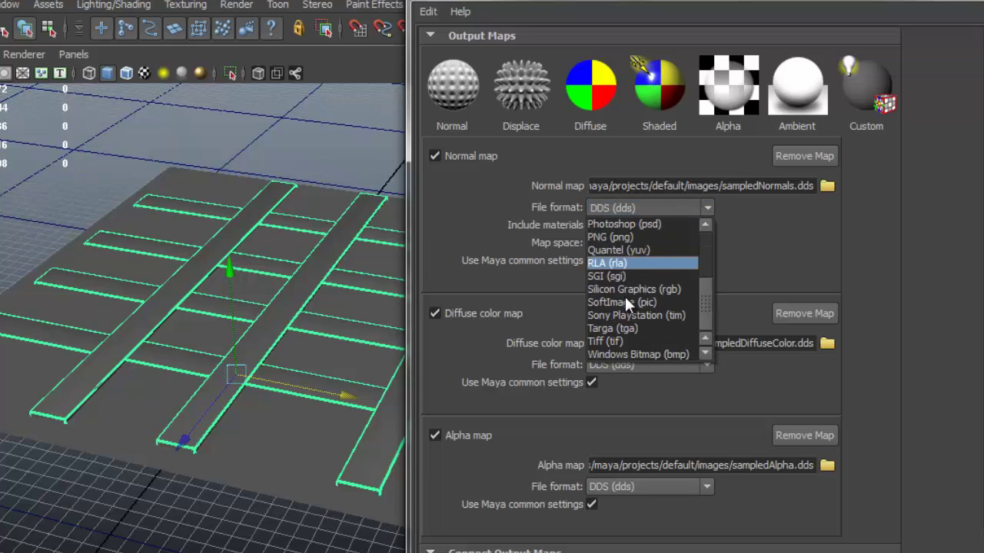
click(625, 326)
click(684, 366)
scroll(639, 415, down, 3)
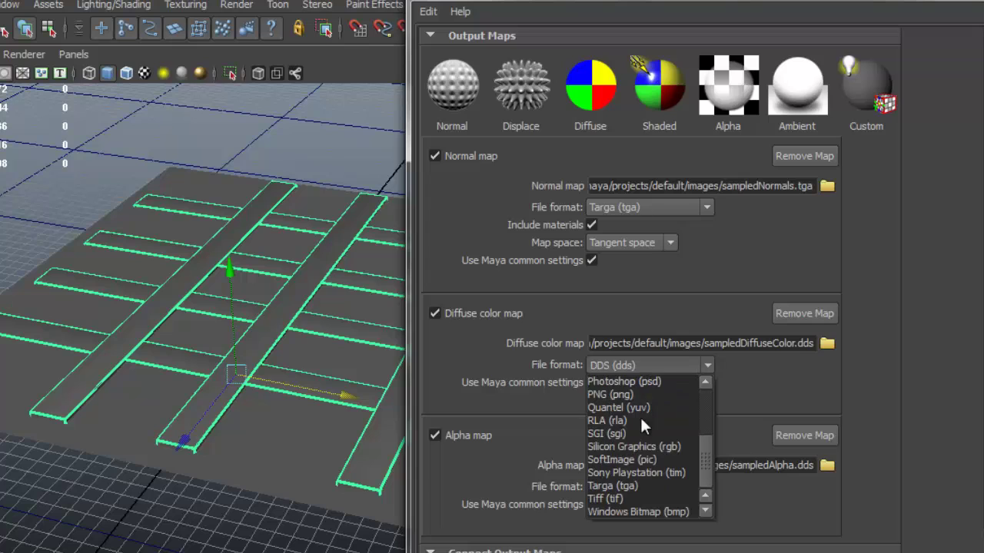
click(631, 486)
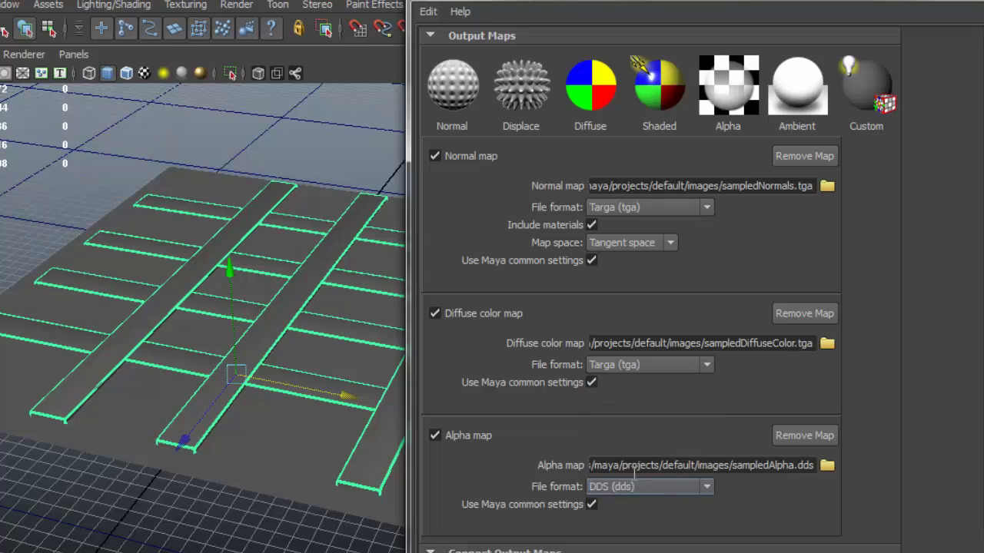
click(665, 486)
scroll(655, 488, down, 2)
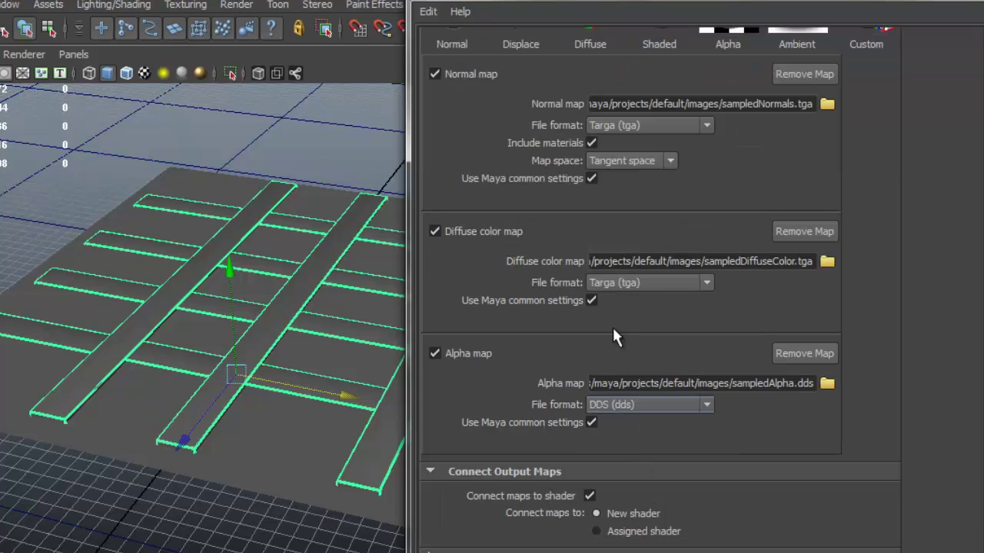
click(692, 404)
scroll(633, 482, down, 3)
click(614, 525)
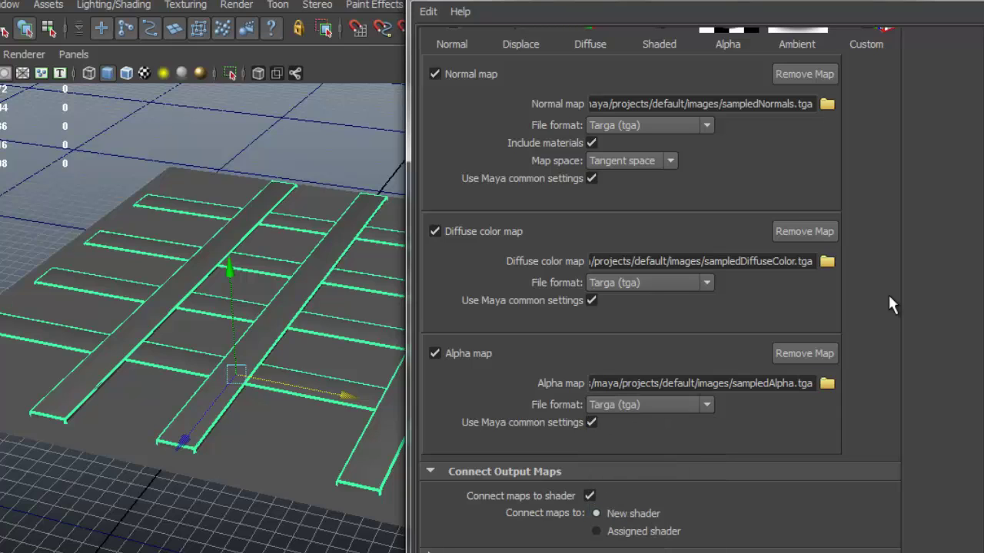
Set the common output map width to 512, keeping the aspect ratio so the height matches.
scroll(882, 284, up, 3)
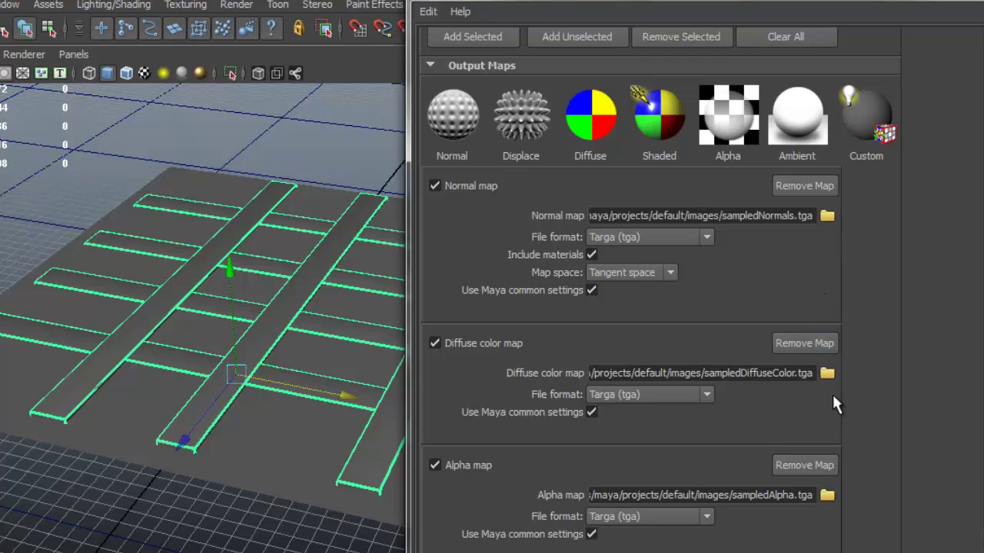
scroll(853, 166, down, 3)
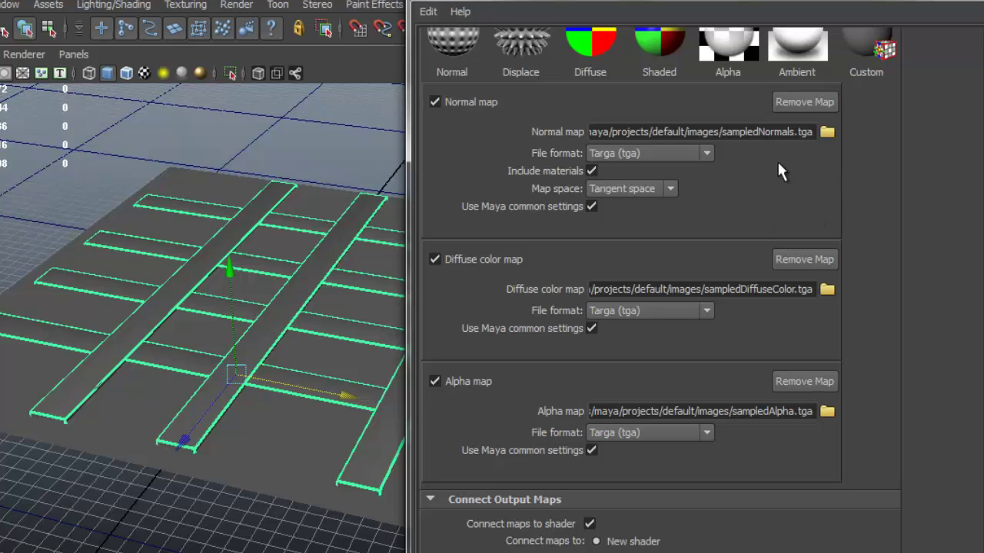
scroll(977, 261, down, 1)
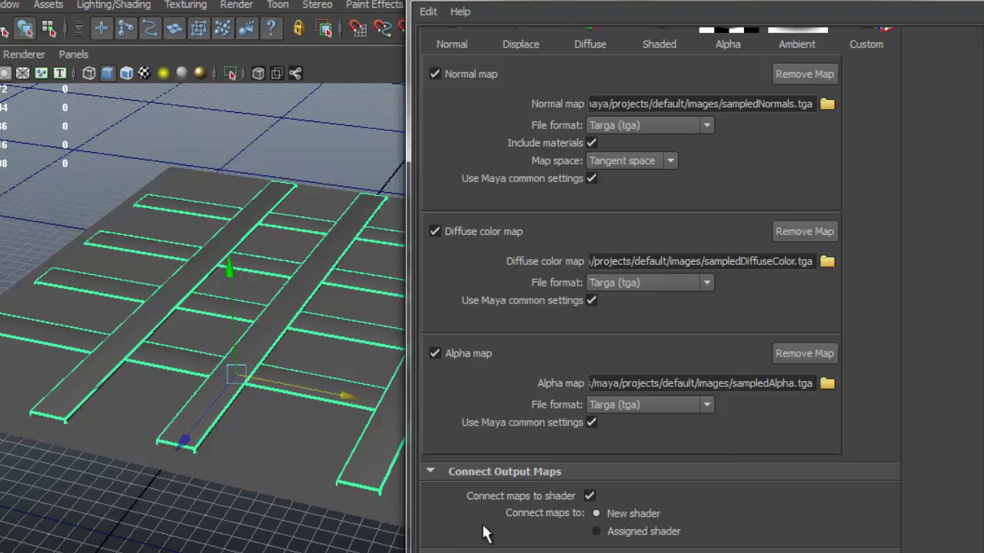
scroll(484, 533, down, 5)
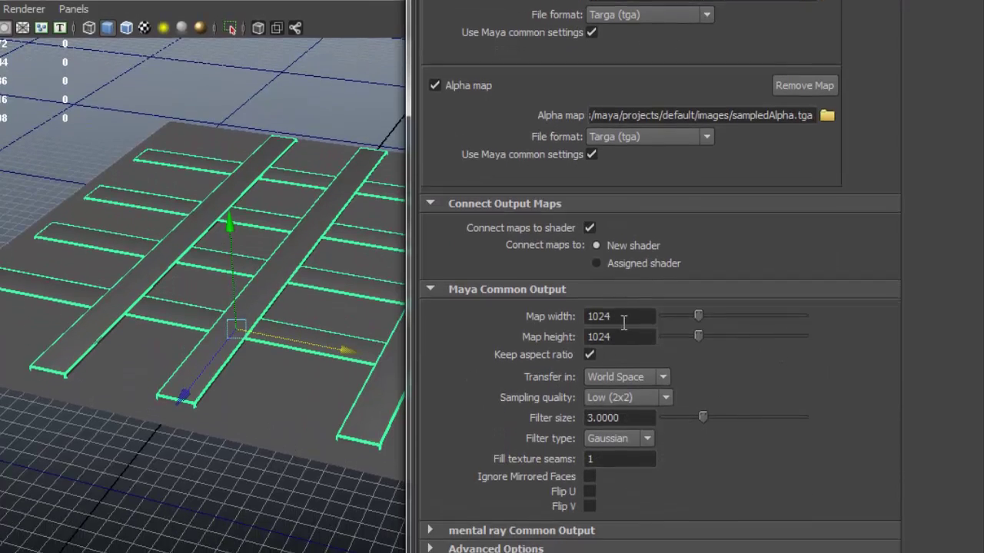
drag(624, 321, 520, 321)
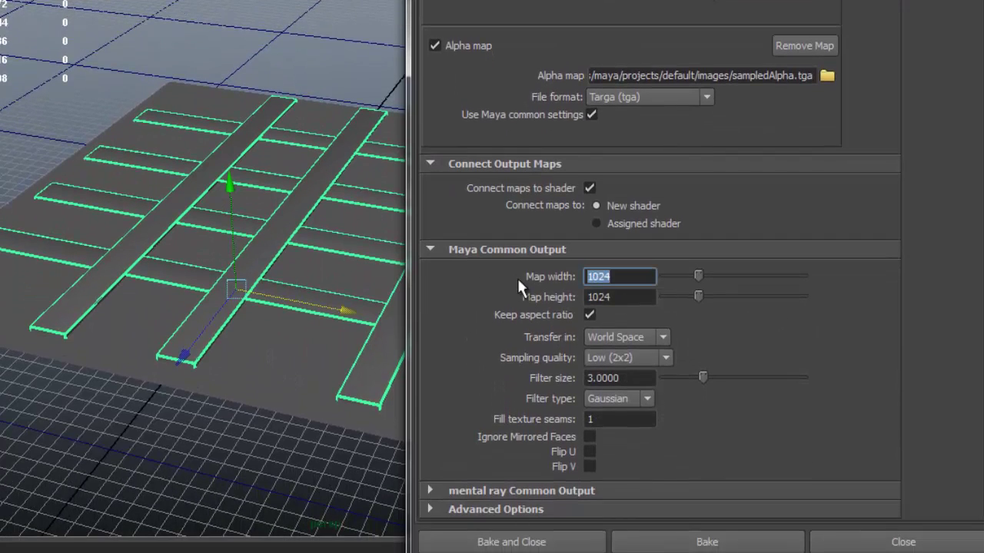
text(512)
key(Return)
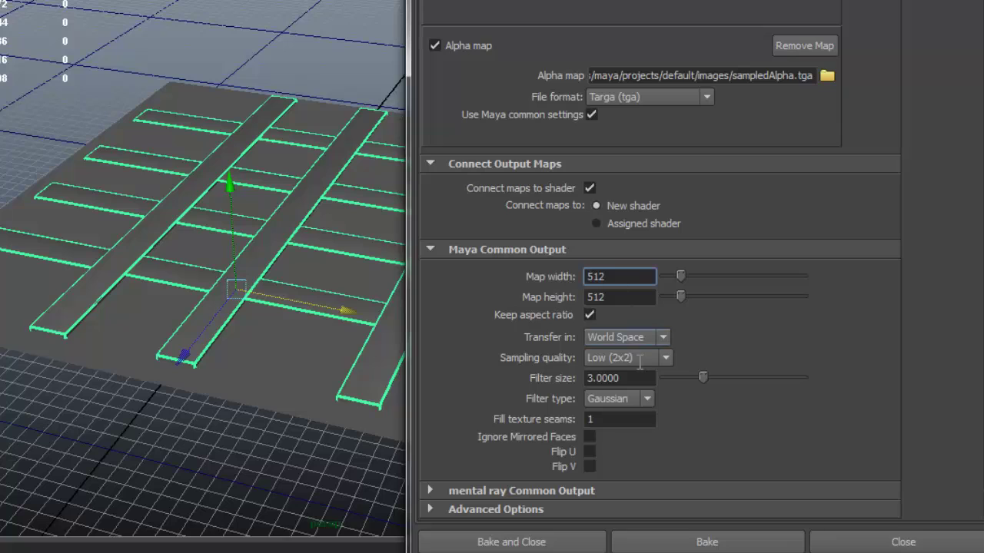
Review the sampling quality choices in the Maya common output and the transfer space options in the mental ray common output.
click(664, 359)
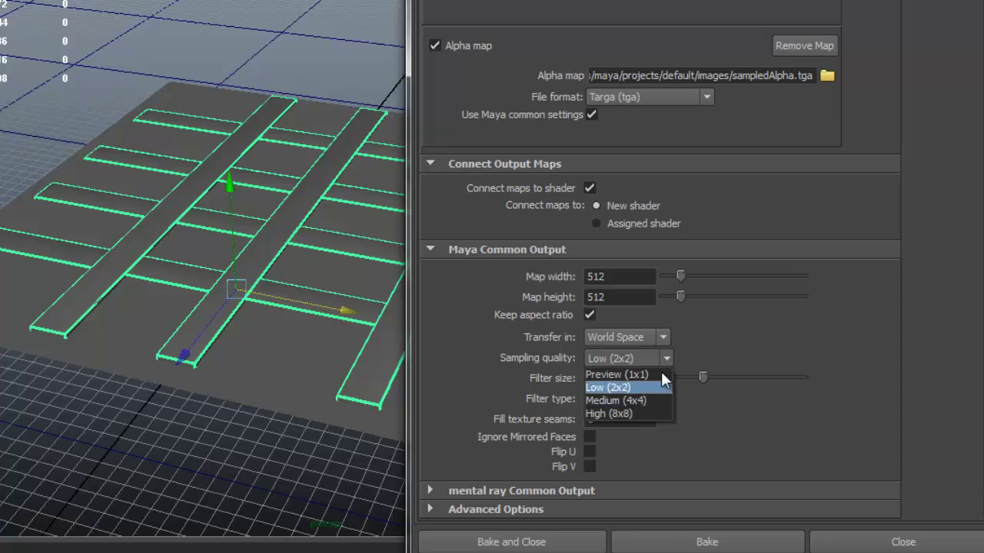
click(809, 336)
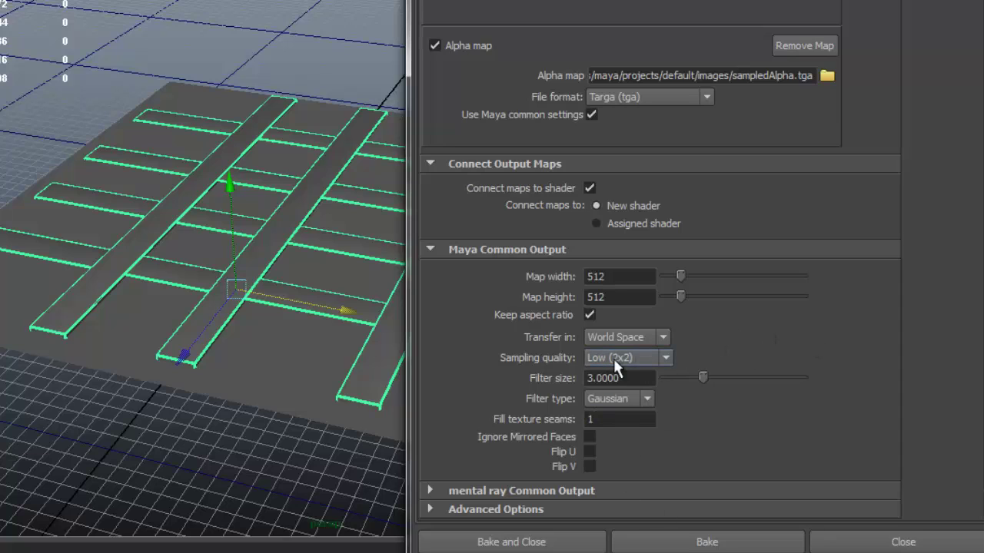
click(664, 358)
click(773, 356)
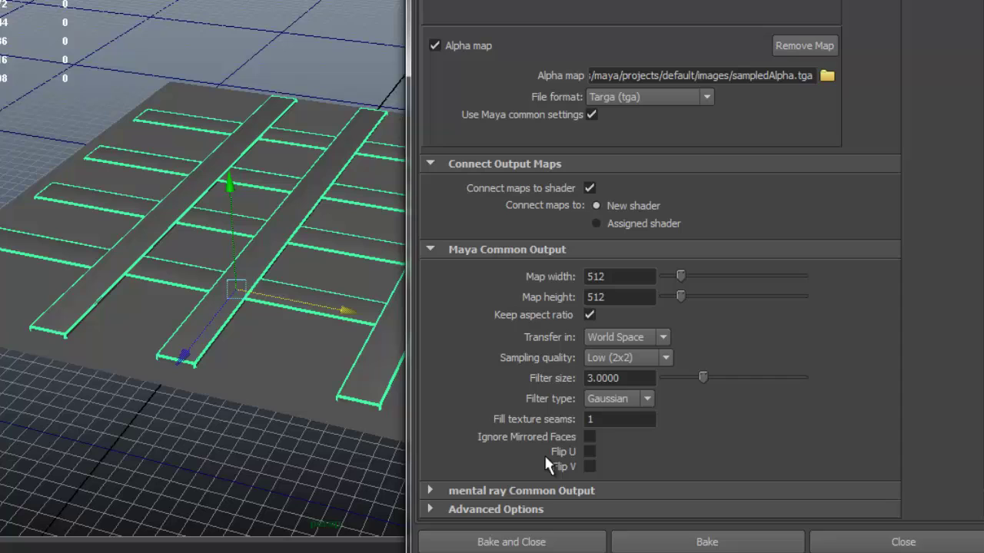
click(515, 491)
scroll(765, 378, down, 3)
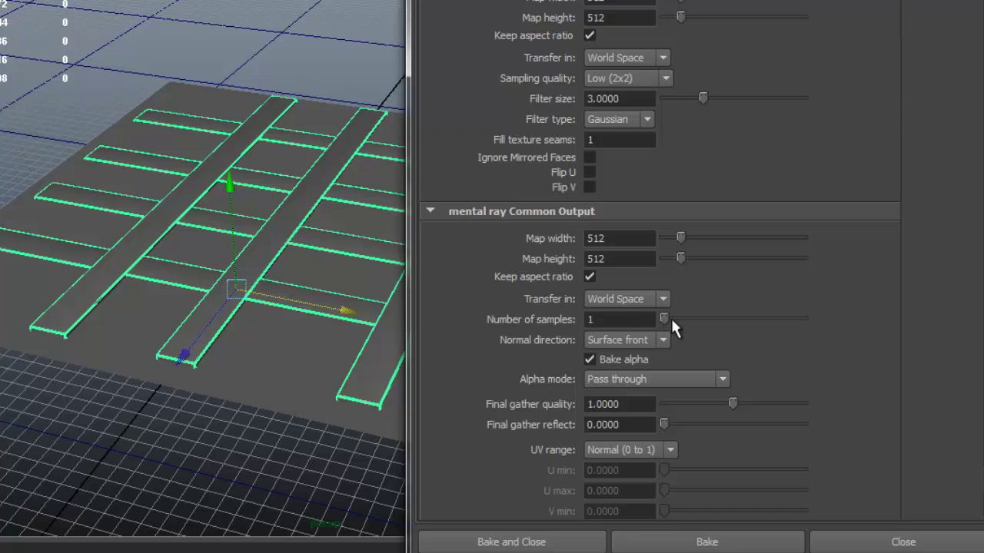
scroll(760, 325, down, 2)
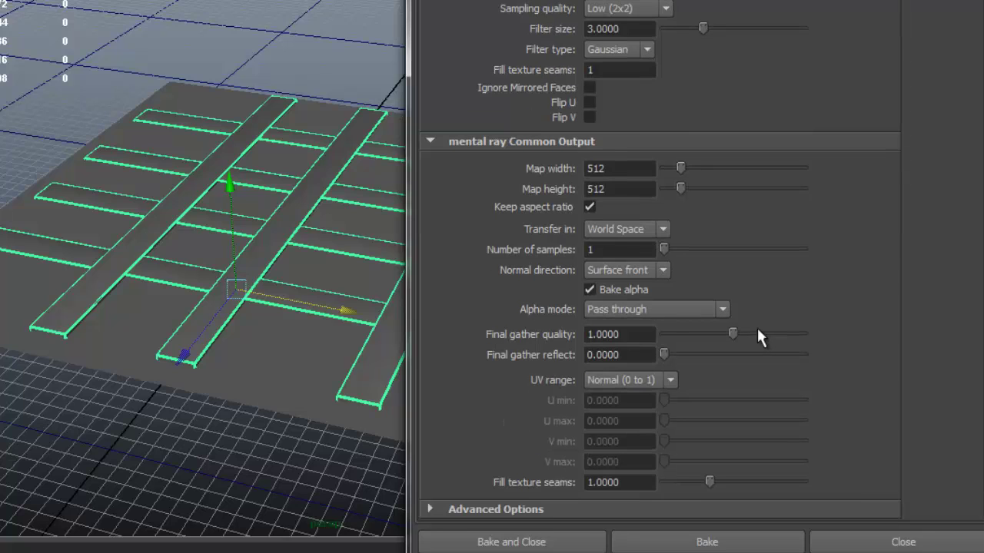
click(662, 229)
click(718, 223)
Expand the advanced options, dismiss the Windows color scheme warning, and review the available search methods.
click(497, 509)
scroll(751, 345, down, 3)
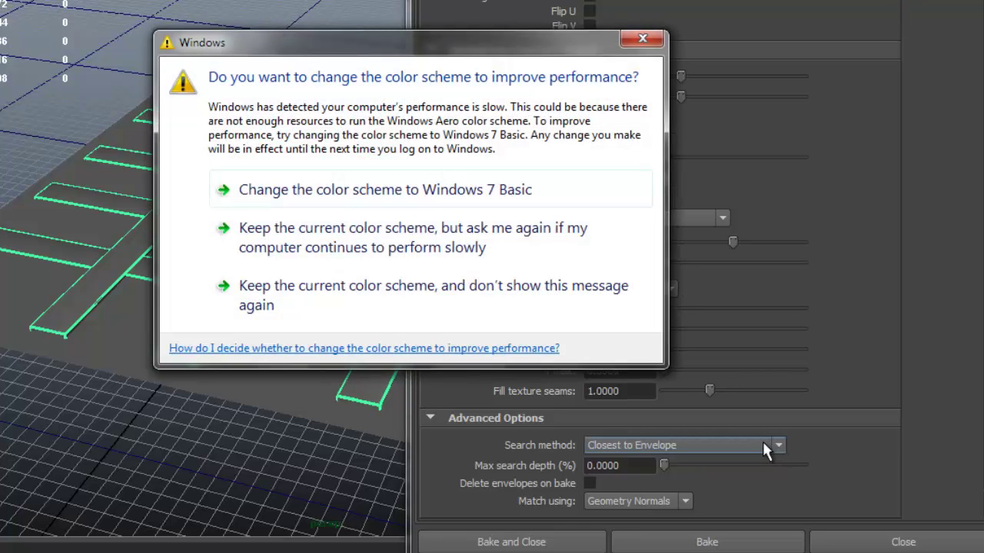
click(643, 38)
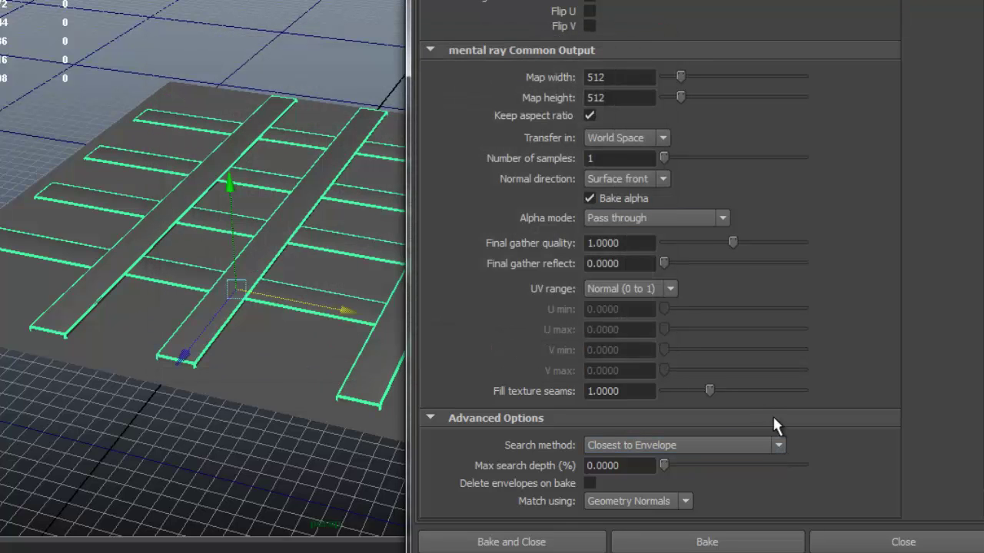
click(771, 447)
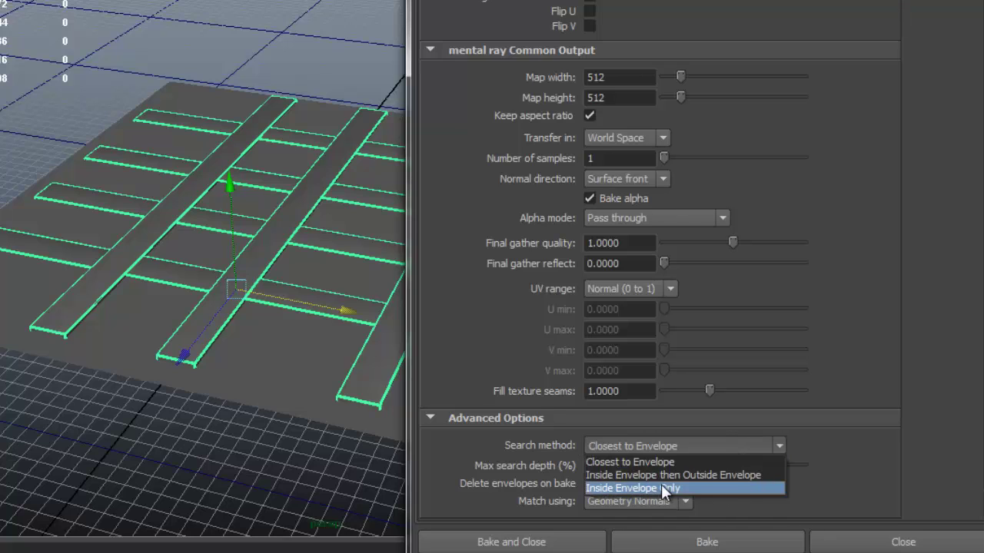
click(857, 478)
Display the target plane's search envelope, inspect it against the planks from a low angle, and return the display to Mesh.
drag(983, 430, 983, 215)
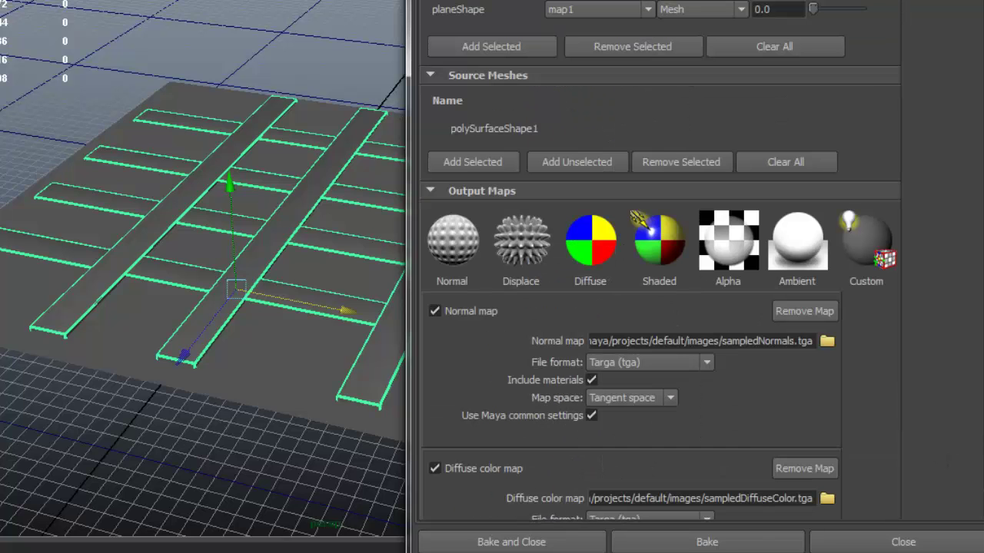
click(741, 11)
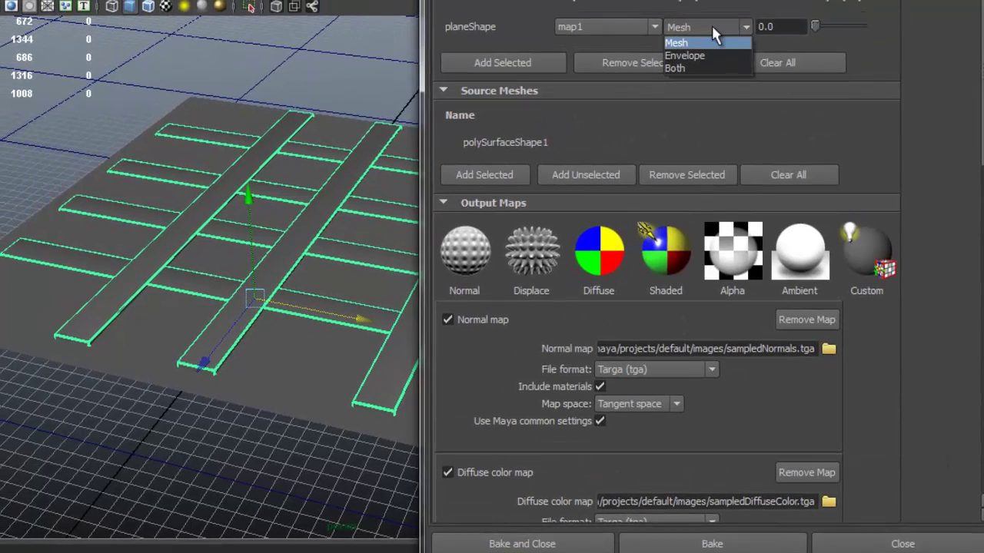
click(692, 70)
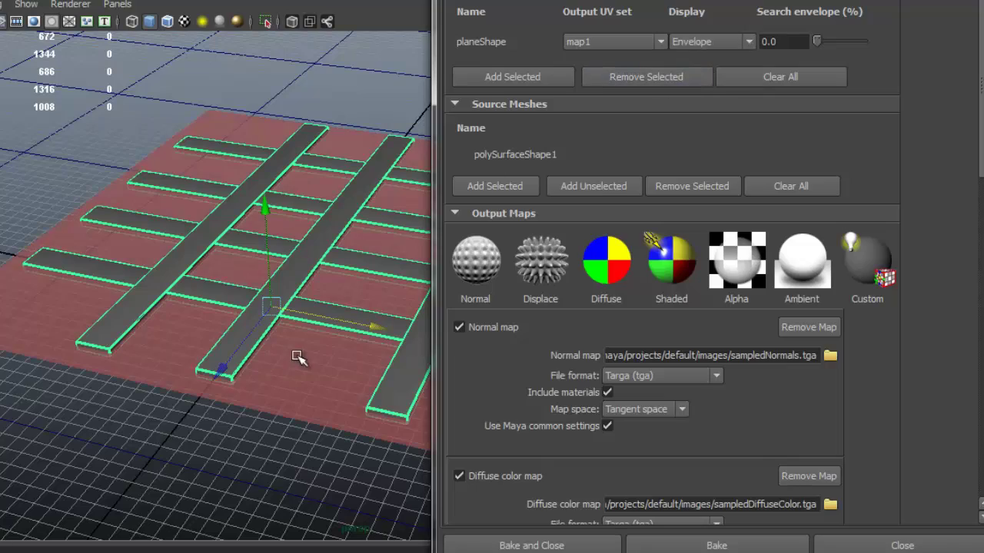
alt+drag(296, 356, 254, 323)
click(742, 42)
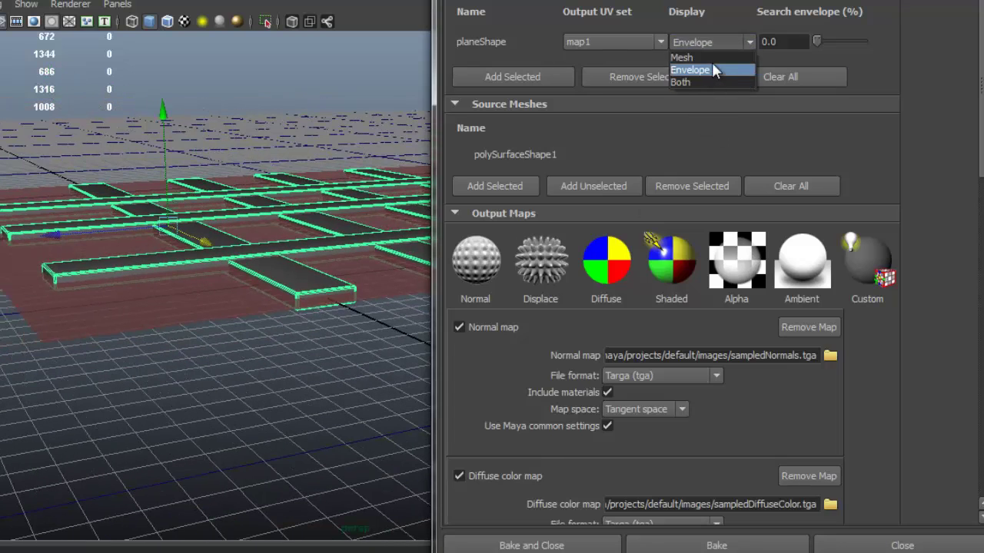
click(711, 59)
Bake the normal, diffuse and alpha maps onto the plane and close the transfer settings.
scroll(979, 148, down, 1)
drag(980, 148, 973, 455)
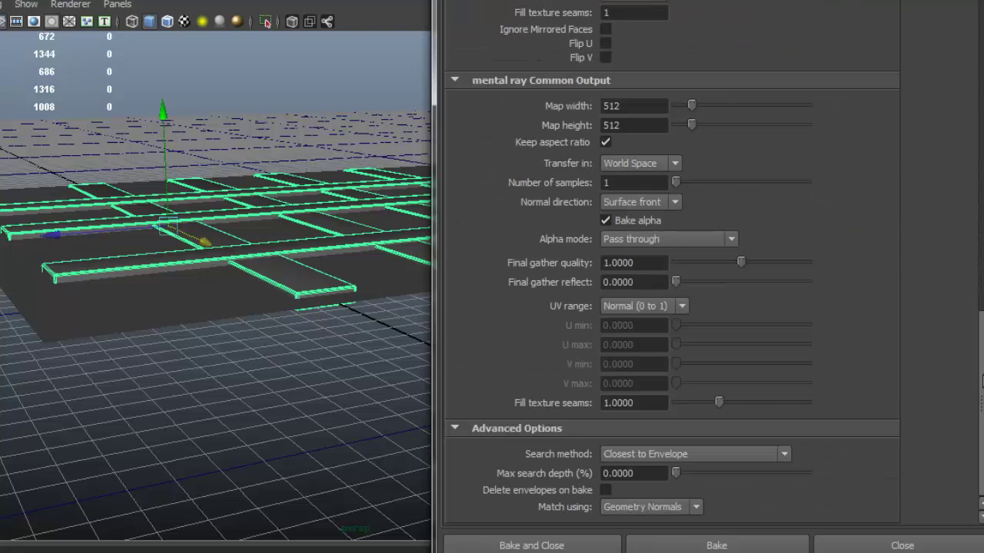
drag(982, 382, 971, 10)
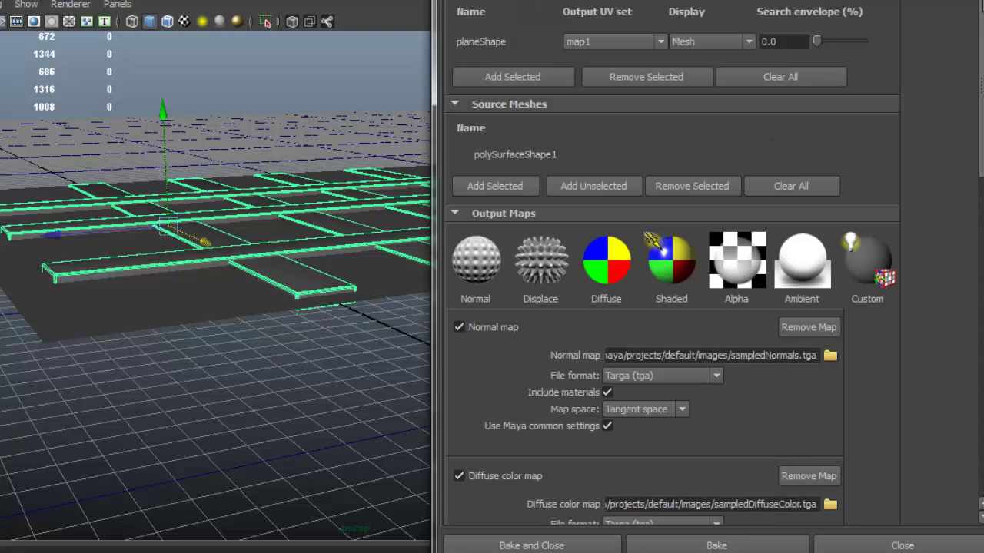
click(563, 545)
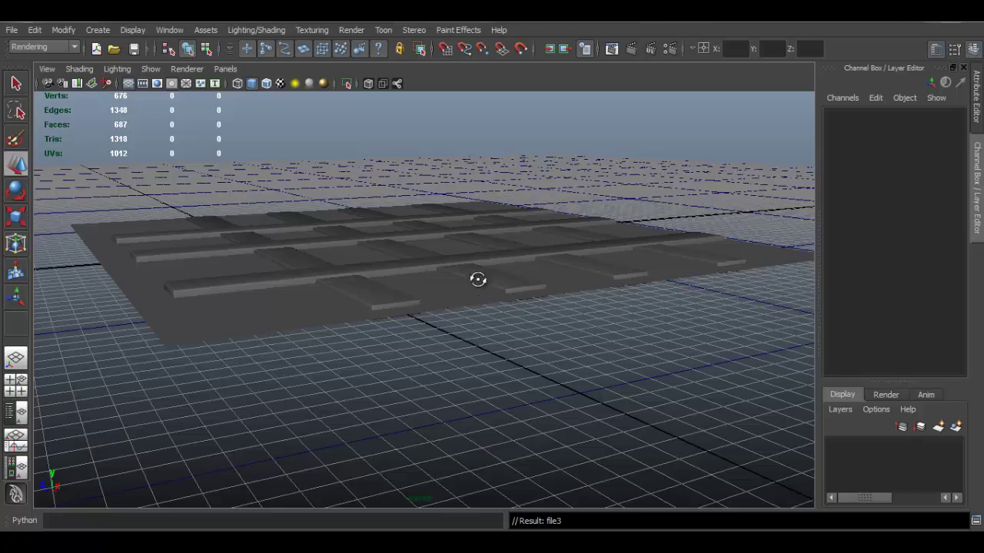
Move the baked plane along X to about 701, clear of the plank lattice, and frame it in the view.
alt+drag(476, 279, 657, 355)
alt+right_drag(657, 355, 597, 334)
alt+drag(597, 334, 560, 292)
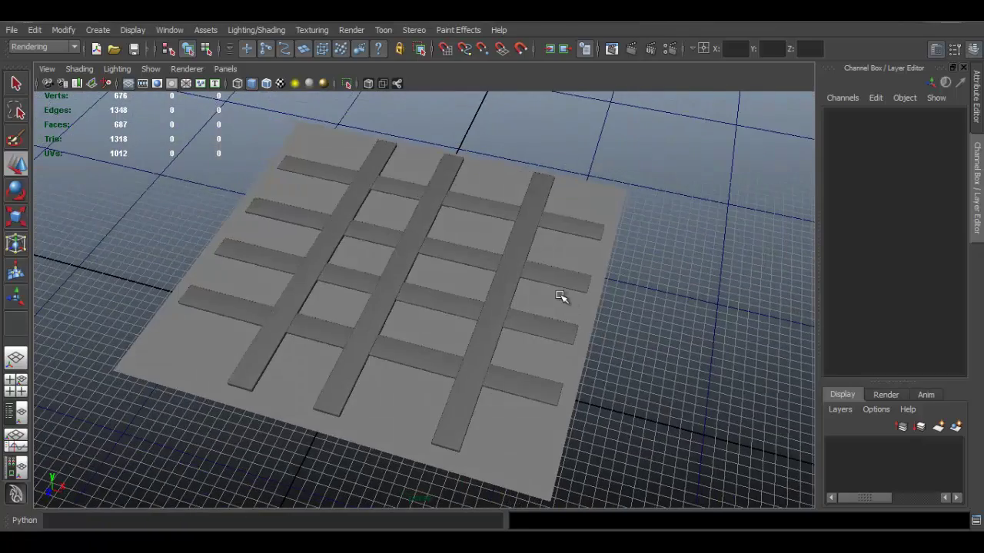
click(561, 292)
drag(483, 293, 593, 380)
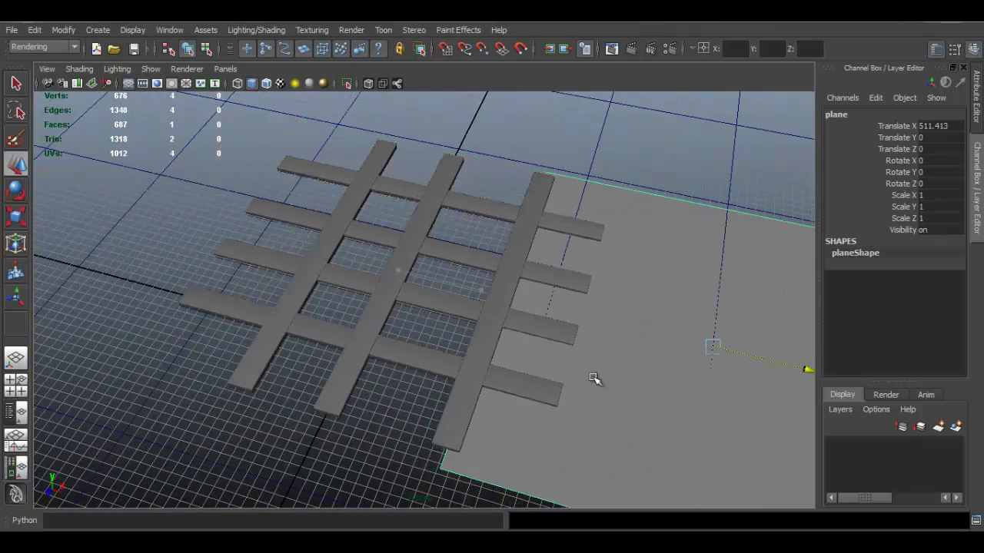
key(f)
drag(592, 273, 727, 321)
alt+middle_drag(418, 282, 384, 298)
scroll(400, 293, down, 3)
alt+drag(406, 290, 476, 267)
scroll(422, 275, up, 3)
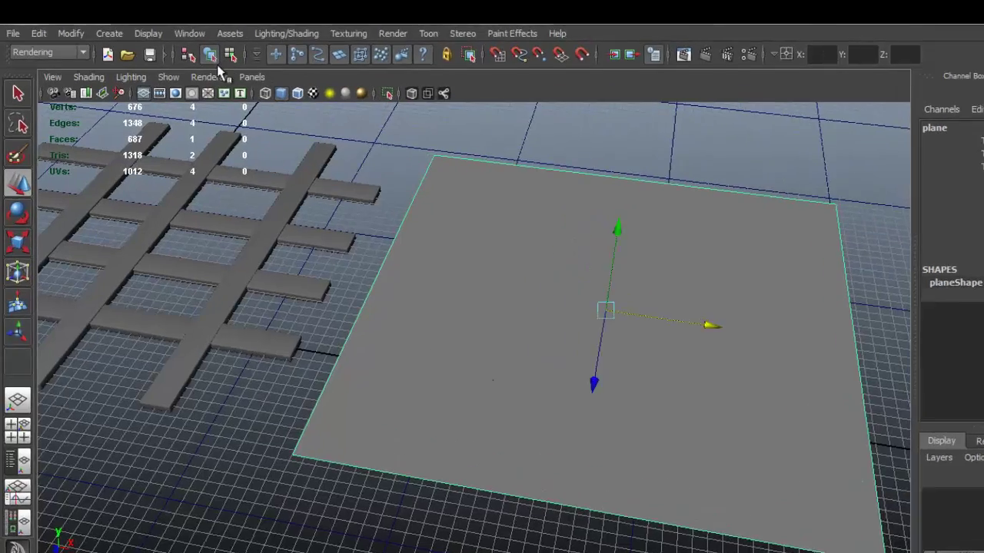
Switch the viewport to High Quality Rendering and turn on textured shading to show the baked maps on the plane.
click(207, 77)
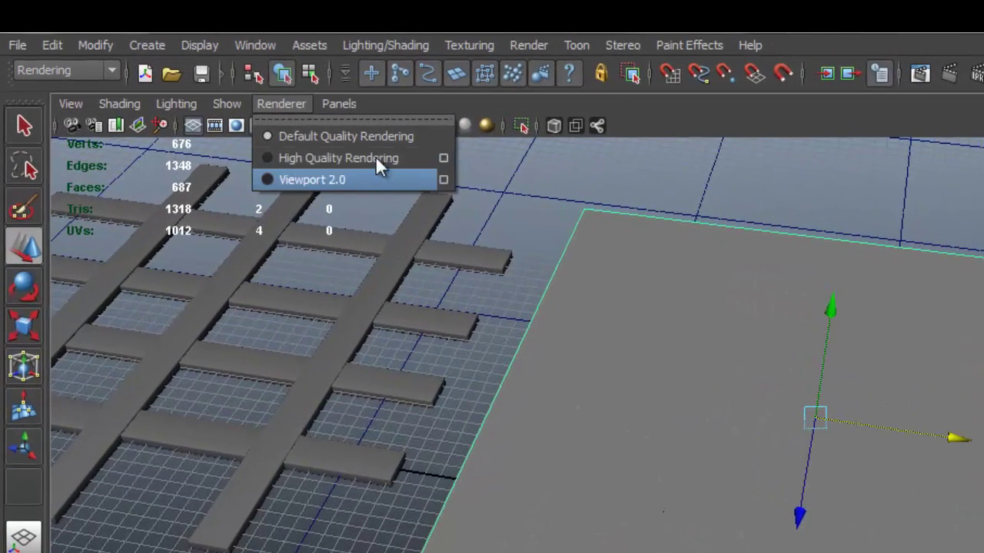
click(490, 95)
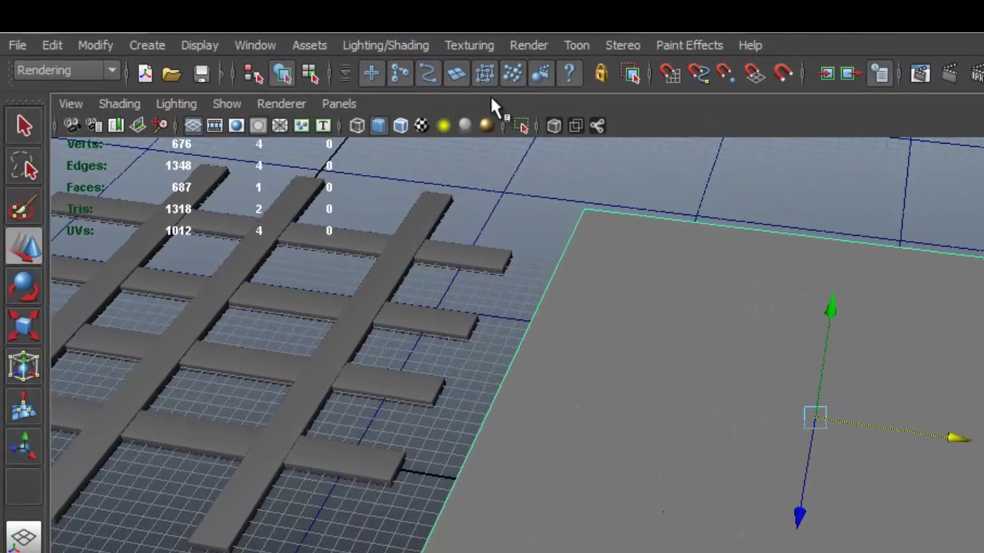
click(265, 104)
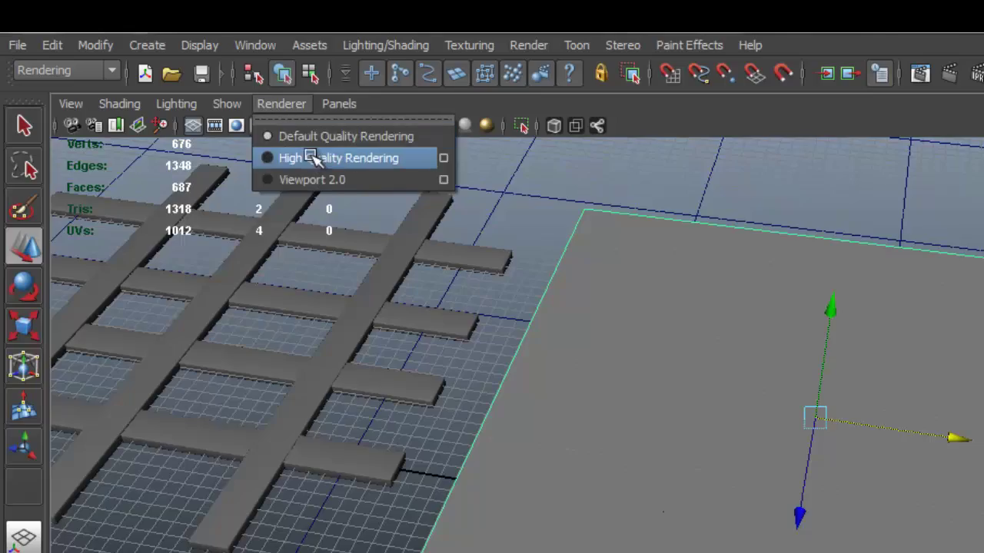
click(315, 159)
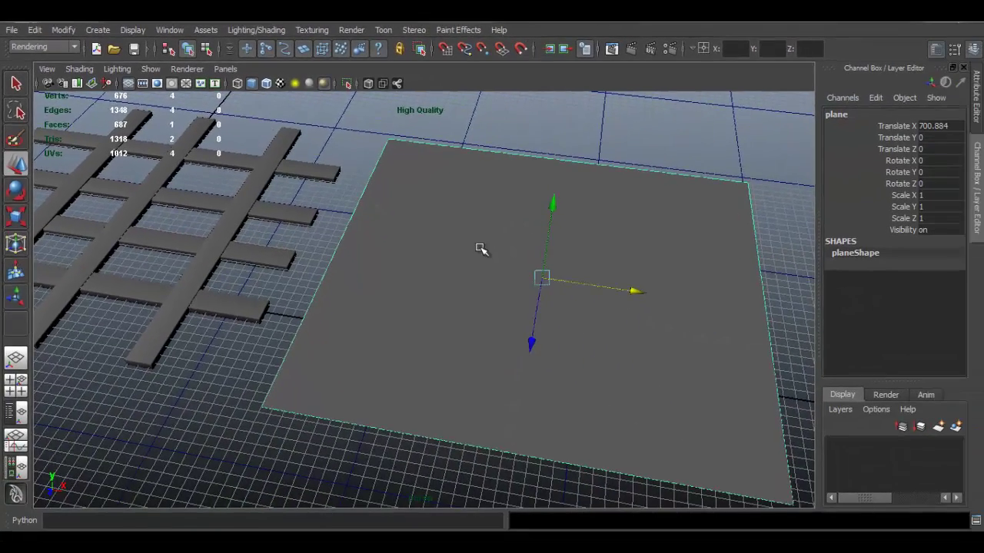
alt+drag(479, 248, 413, 229)
alt+right_drag(413, 229, 441, 244)
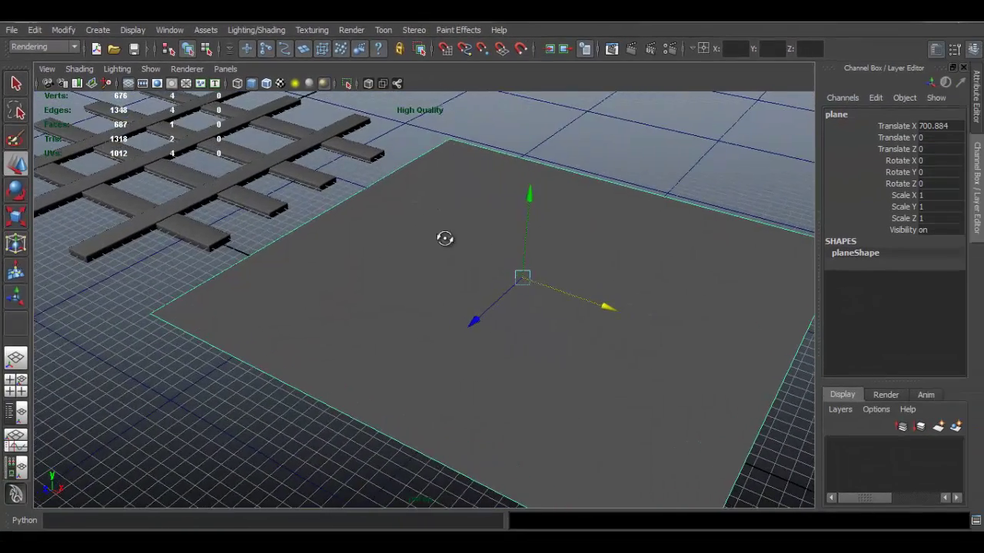
alt+drag(446, 237, 452, 235)
alt+middle_drag(434, 231, 426, 235)
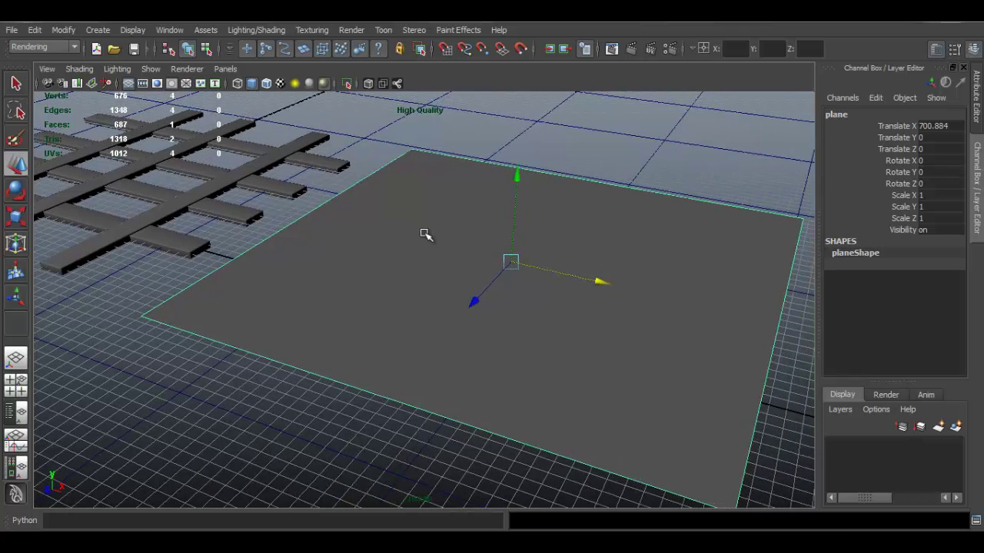
key(6)
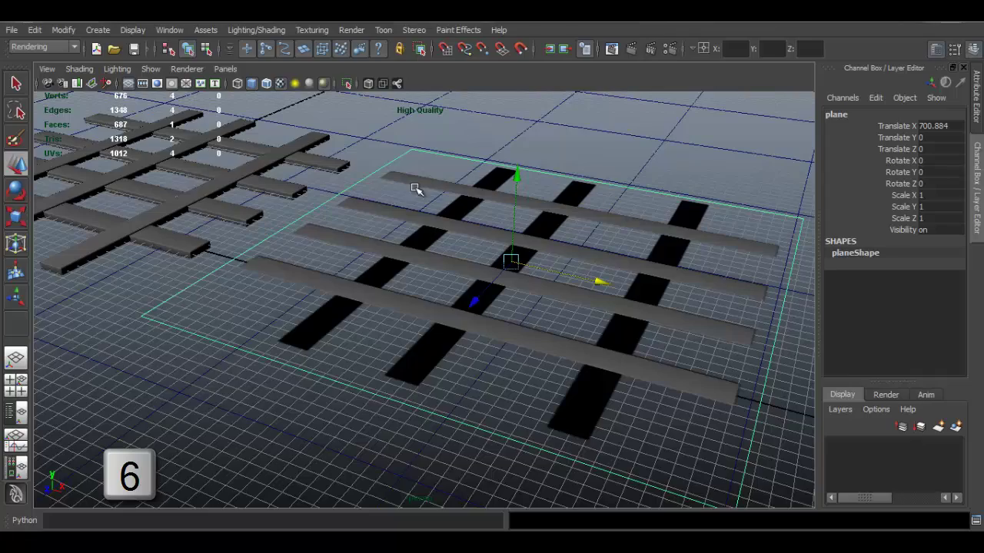
Inspect the baked planks beside the source lattice, and set the plane's Translate X to 0.
alt+drag(398, 197, 271, 260)
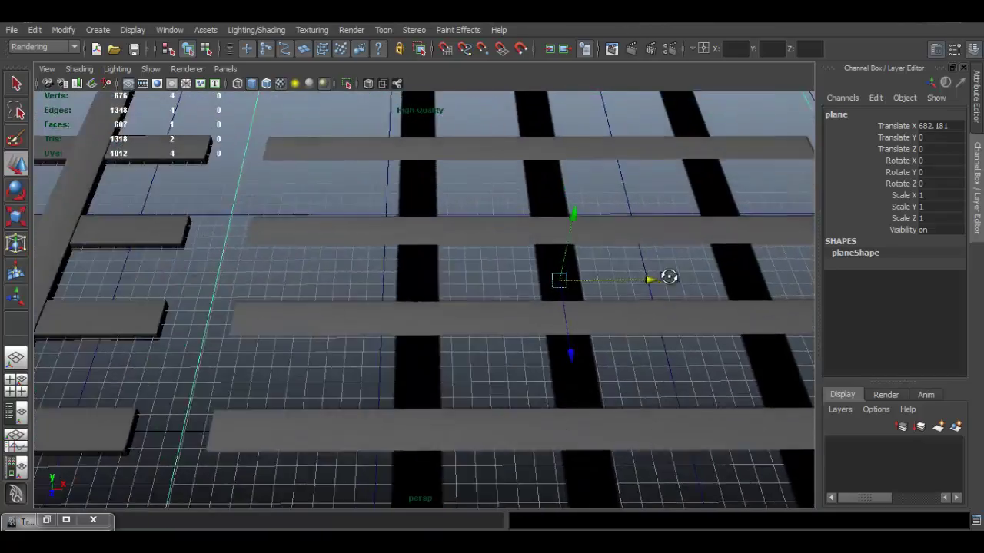
alt+drag(669, 277, 396, 278)
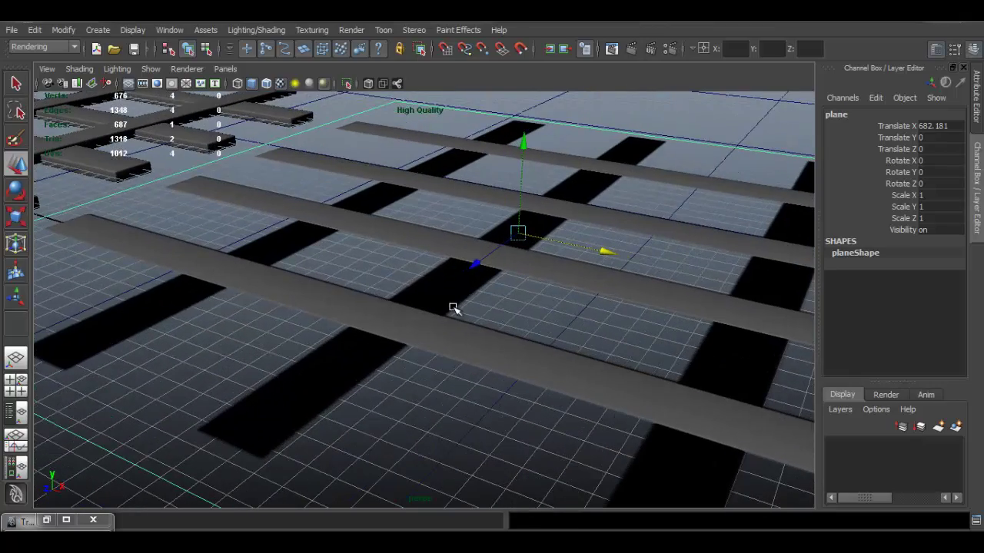
alt+drag(570, 286, 657, 297)
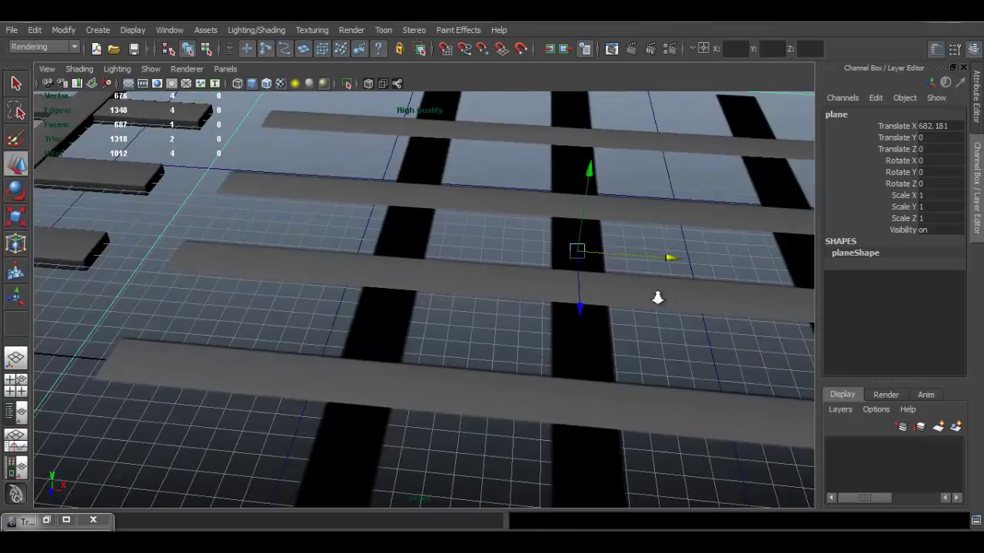
alt+right_drag(656, 296, 487, 244)
alt+middle_drag(487, 244, 540, 246)
alt+drag(540, 246, 567, 235)
click(938, 125)
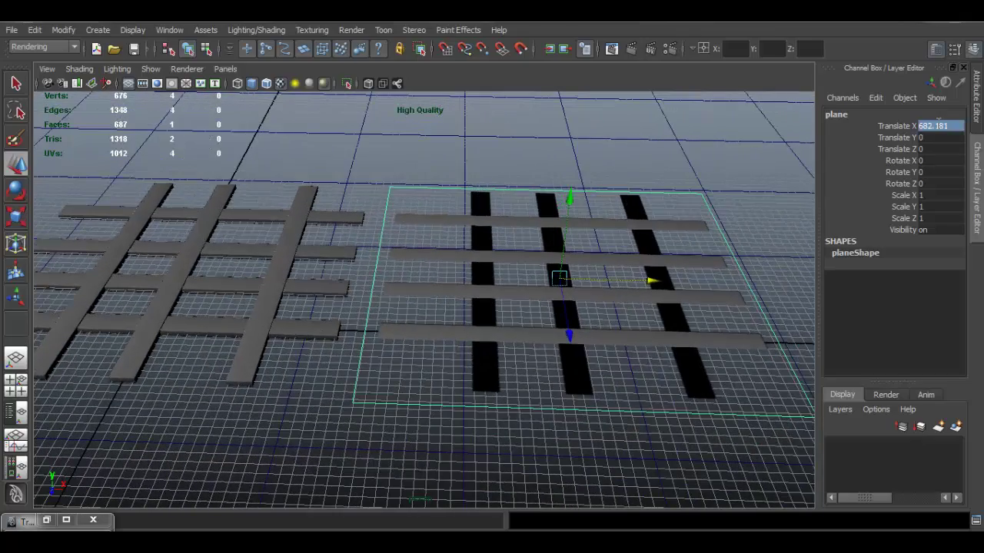
text(0)
key(Return)
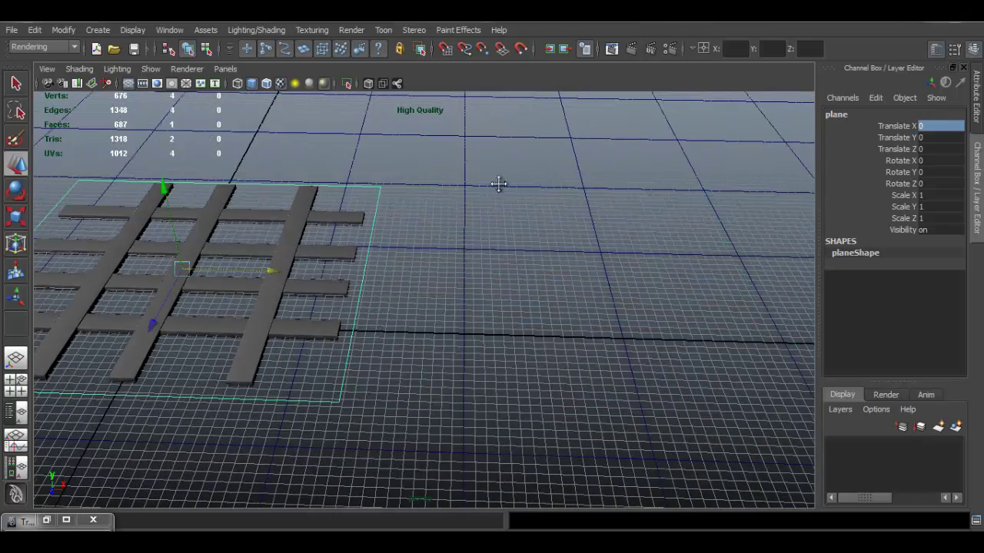
Reopen the transfer map settings and switch the target planeShape's display from mesh to Envelope.
alt+middle_drag(500, 182, 714, 193)
alt+drag(714, 193, 531, 257)
alt+right_drag(531, 258, 664, 292)
alt+middle_drag(664, 293, 556, 261)
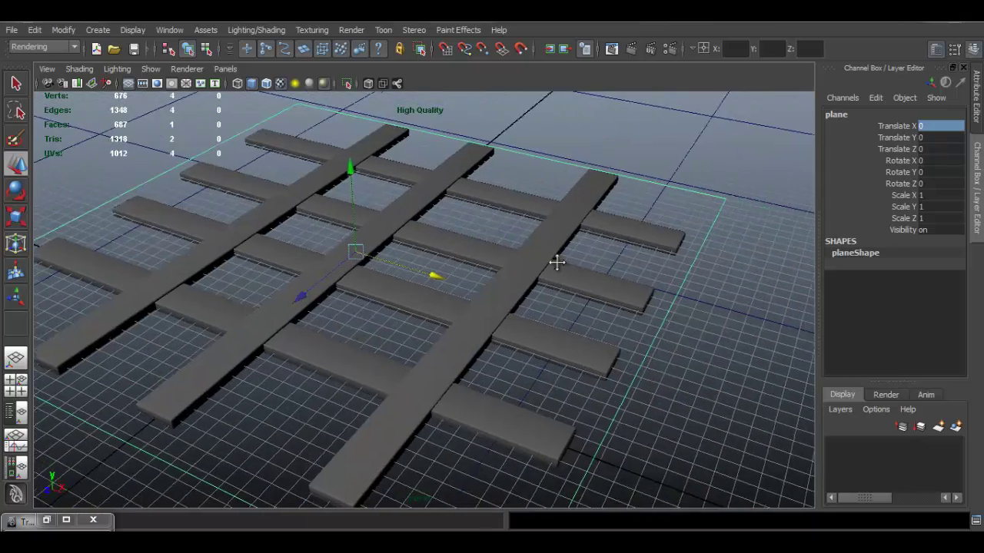
alt+drag(556, 261, 578, 246)
alt+middle_drag(551, 233, 591, 252)
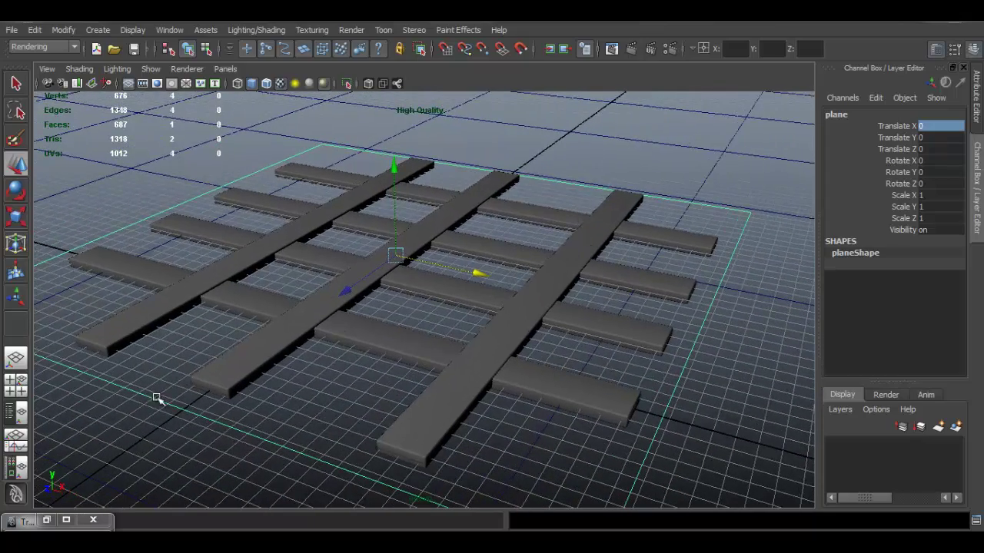
click(47, 521)
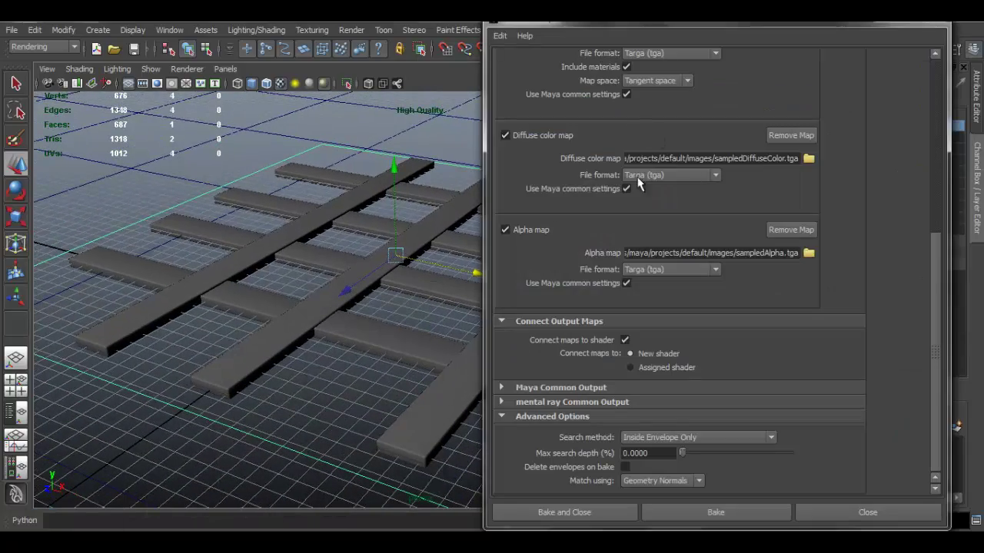
scroll(756, 274, up, 6)
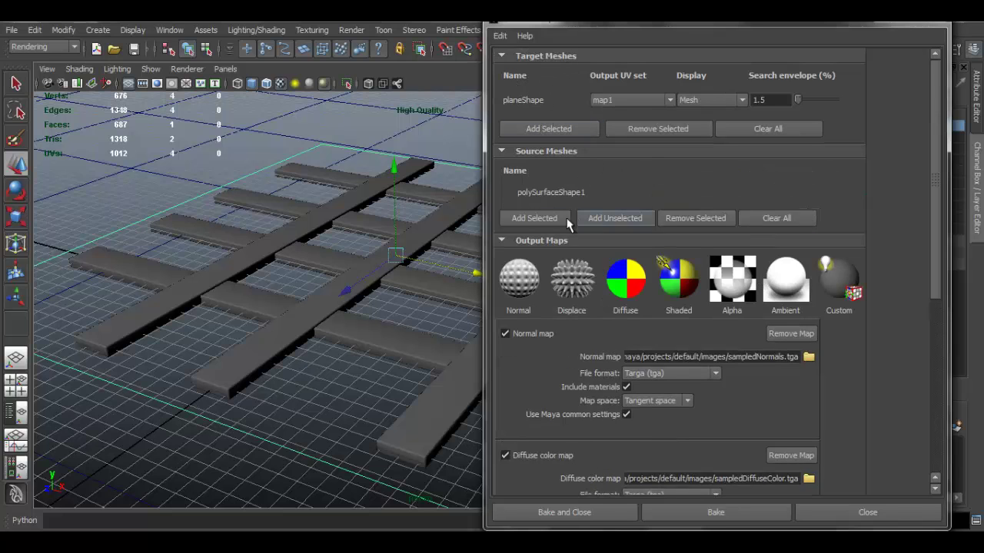
alt+drag(392, 334, 375, 318)
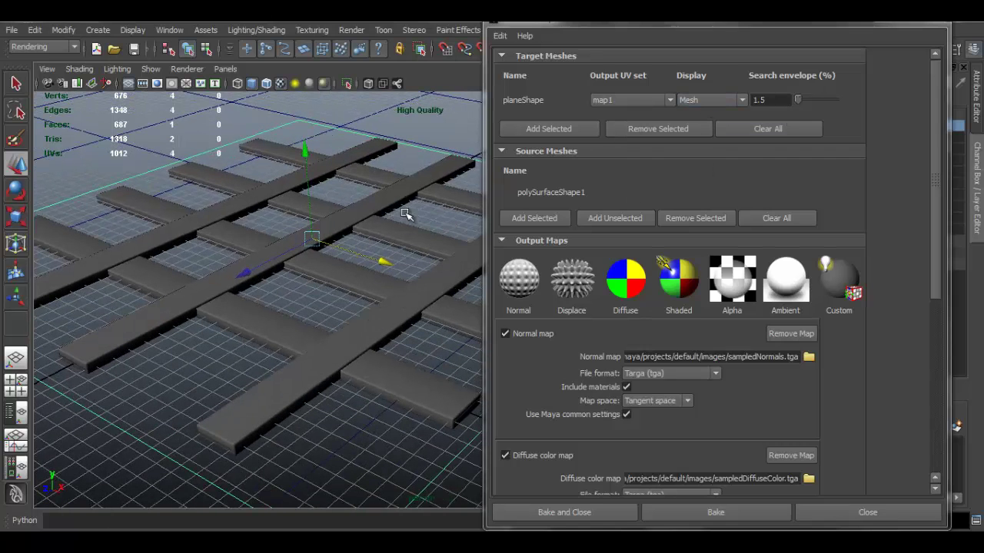
alt+middle_drag(408, 214, 370, 209)
click(738, 101)
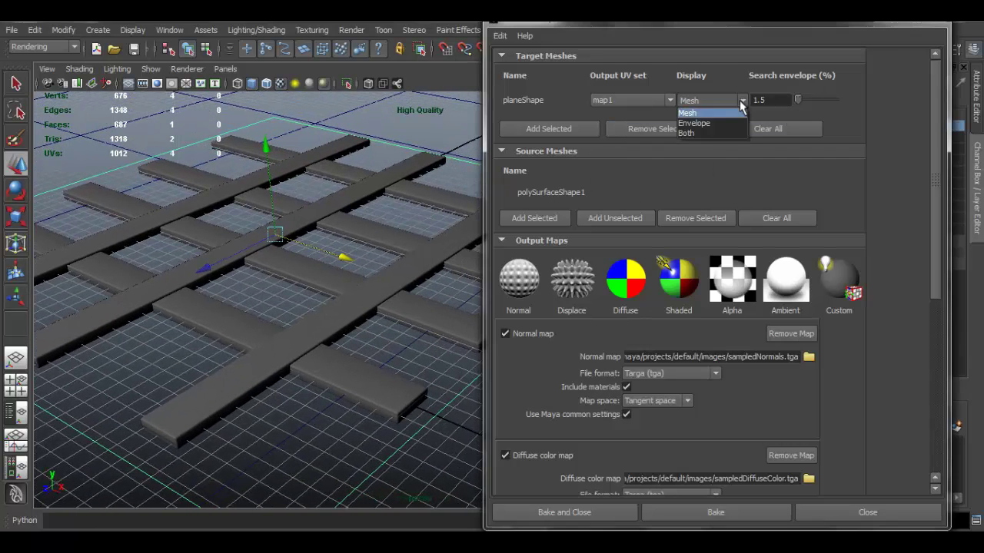
click(701, 121)
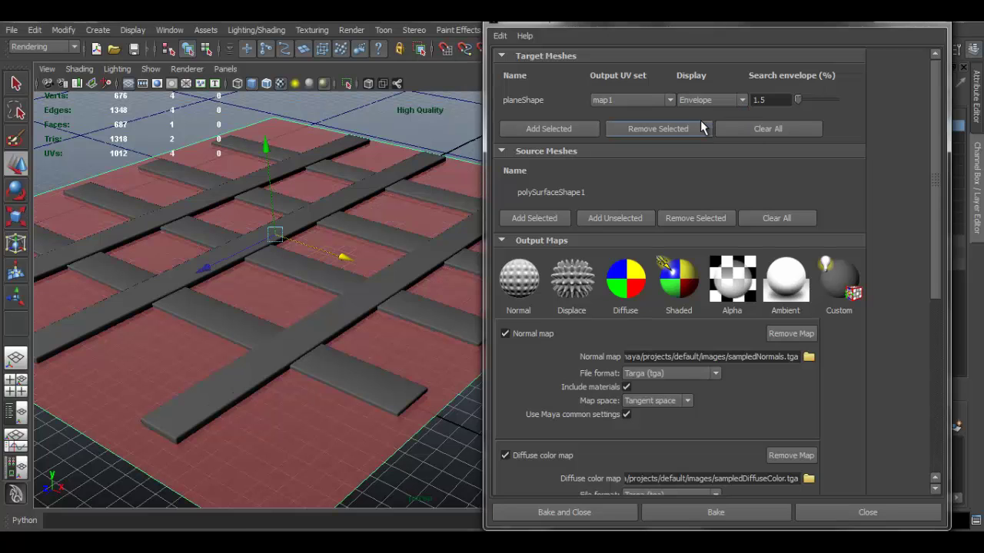
Choose the search method in the advanced options of the transfer settings.
scroll(938, 184, down, 10)
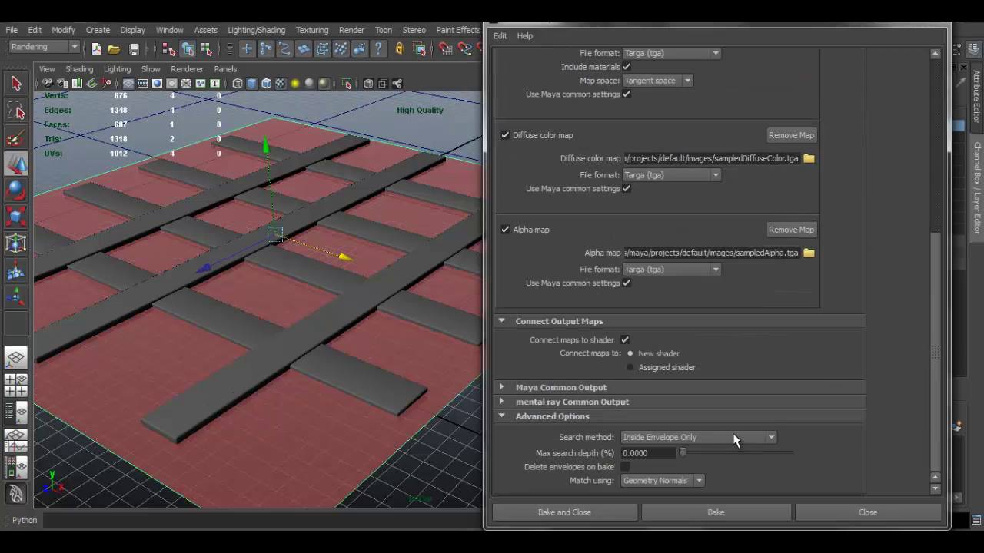
click(736, 436)
click(708, 449)
drag(938, 346, 953, 91)
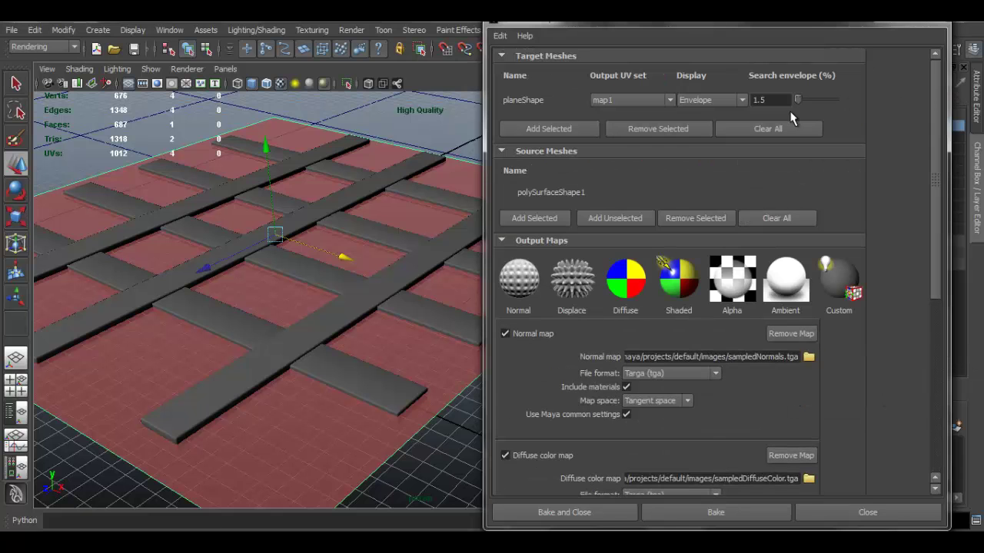
Set planeShape's search envelope to 1.5%.
alt+drag(399, 234, 331, 290)
alt+right_drag(331, 290, 392, 289)
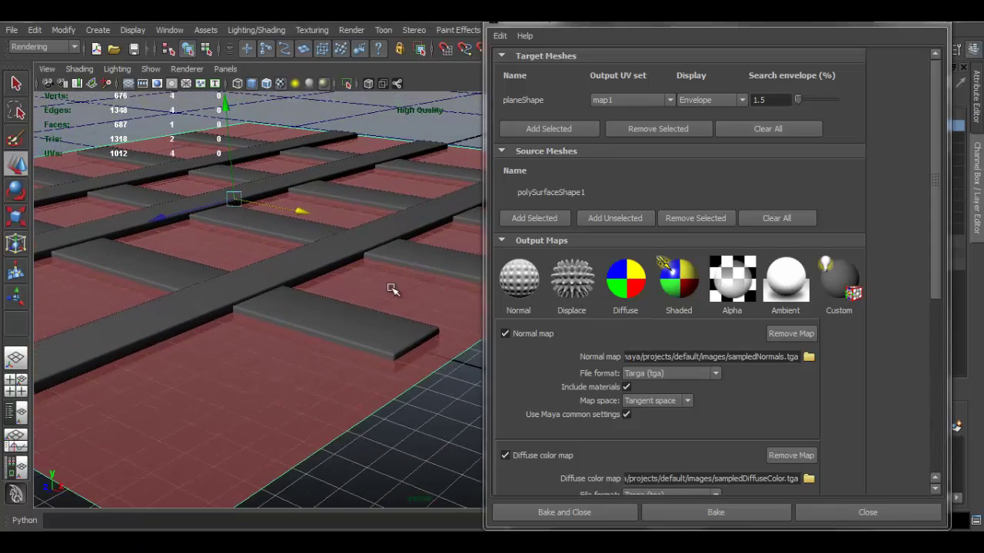
alt+drag(406, 278, 399, 254)
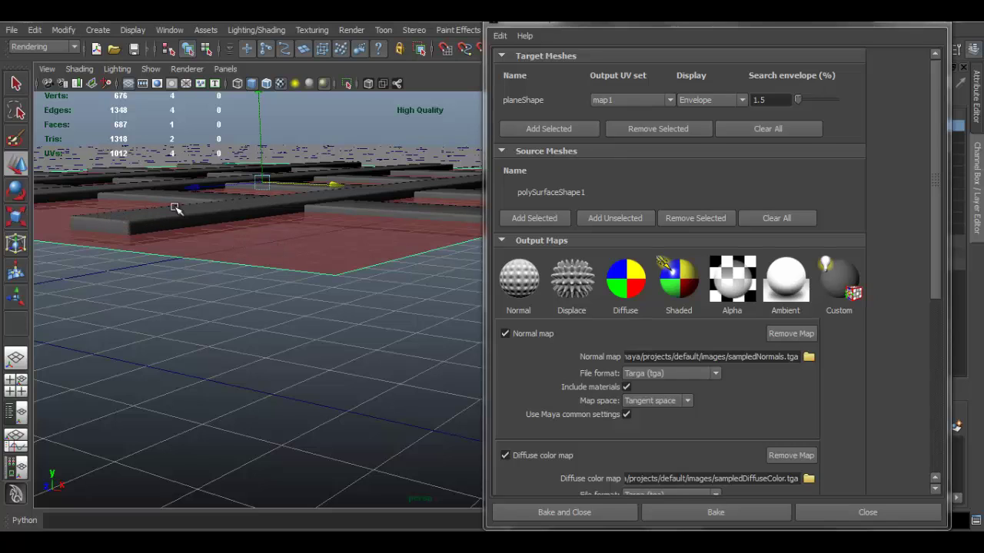
drag(794, 100, 799, 98)
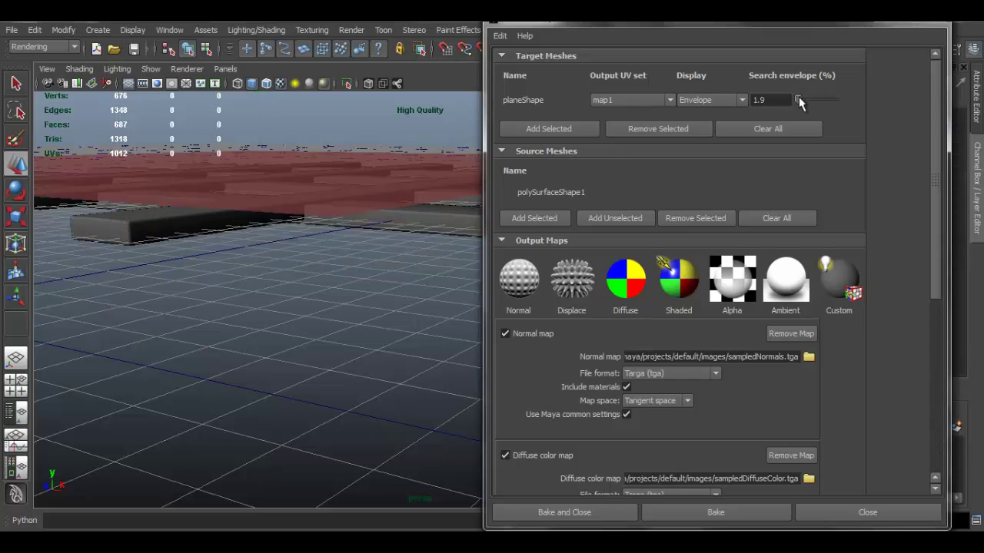
double_click(751, 103)
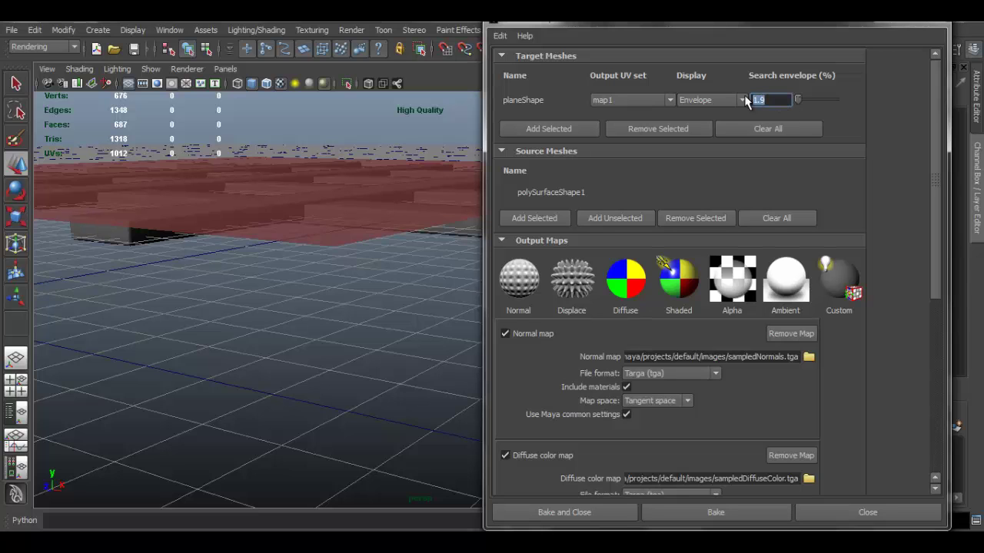
key(Return)
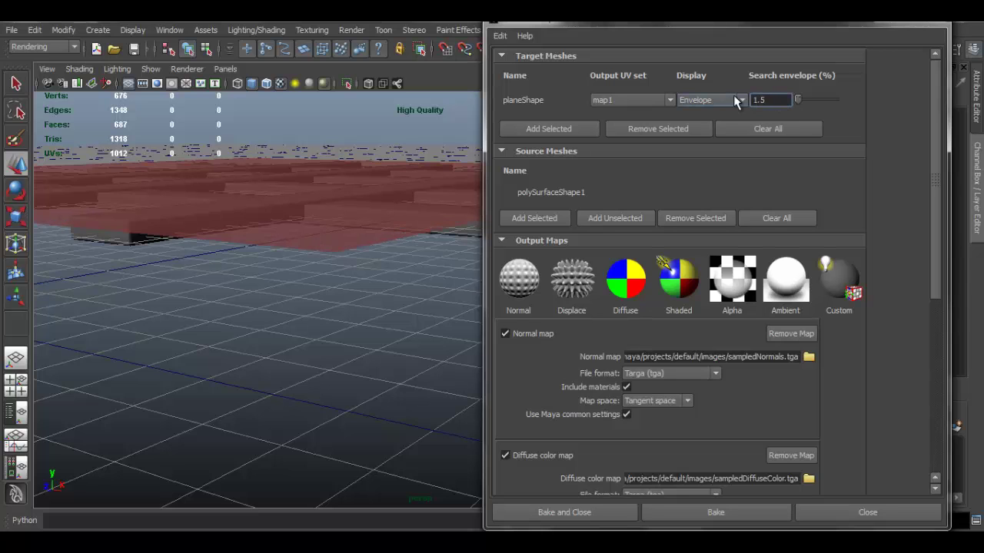
Check the envelope's coverage of the plank lattice, bake the maps onto the plane again, and minimize the transfer settings.
alt+drag(212, 186, 256, 191)
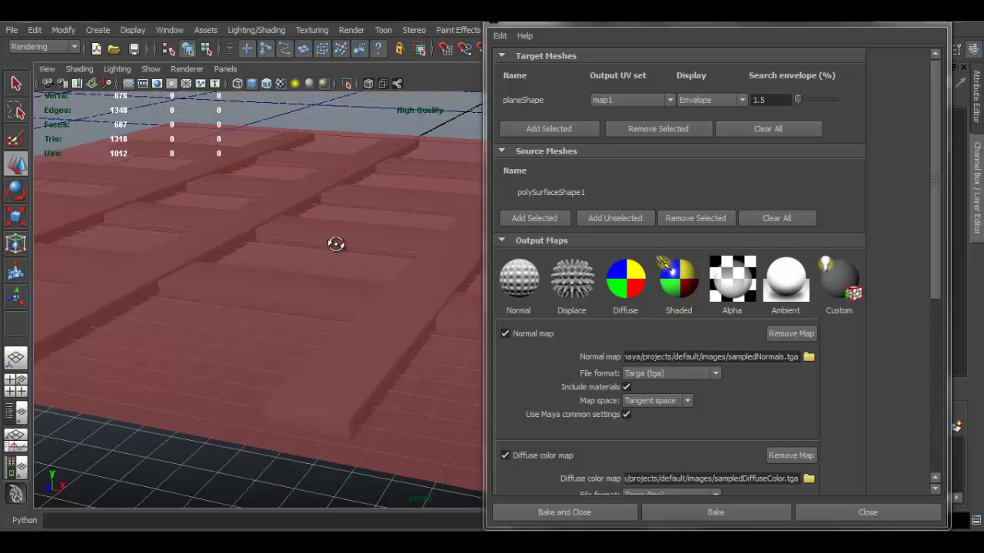
alt+drag(334, 241, 223, 274)
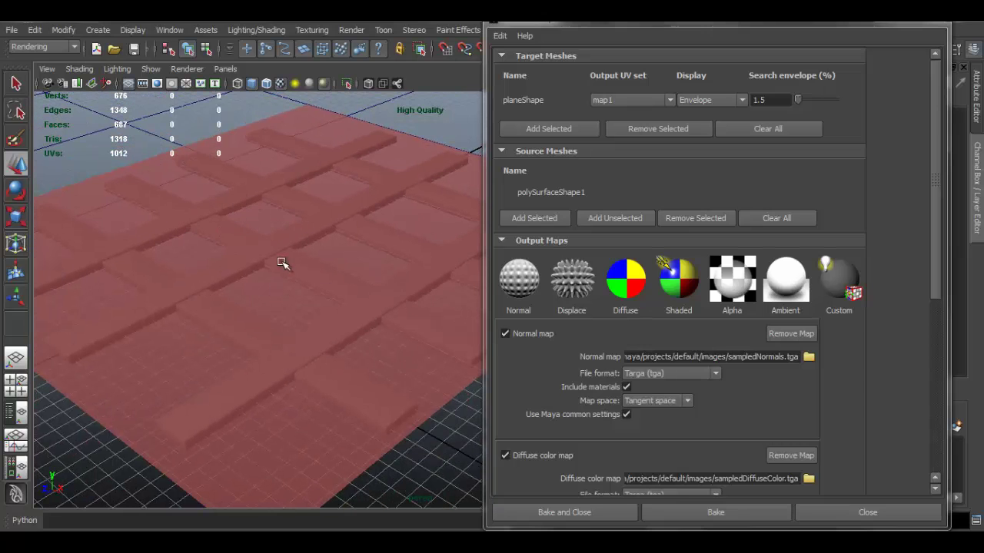
alt+right_drag(282, 262, 439, 316)
alt+middle_drag(314, 286, 313, 278)
alt+drag(314, 278, 321, 325)
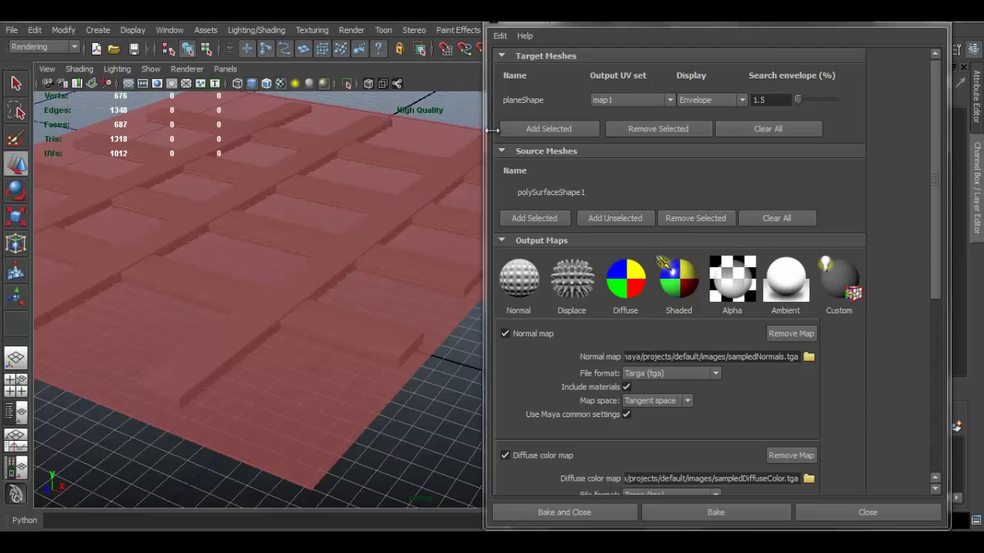
alt+drag(305, 244, 284, 234)
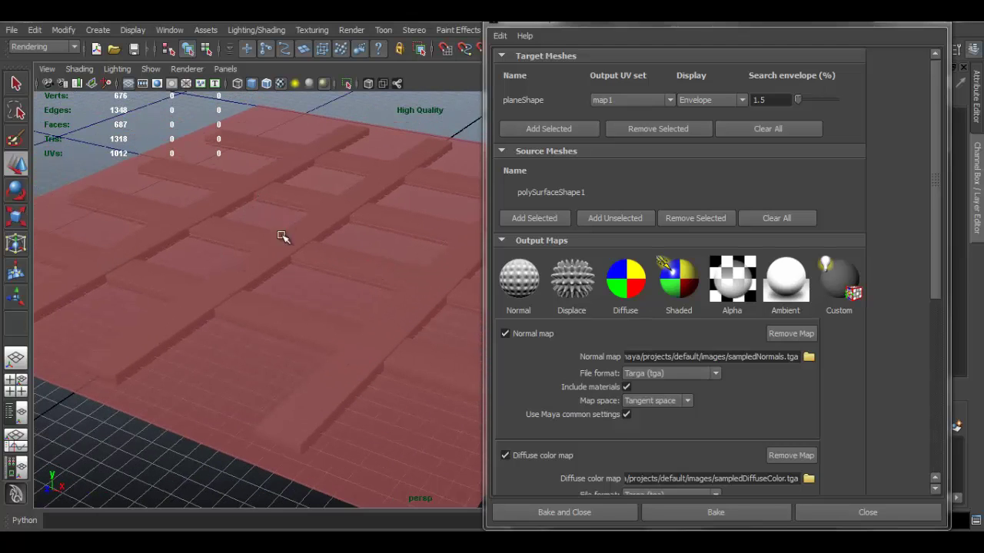
alt+middle_drag(338, 266, 319, 252)
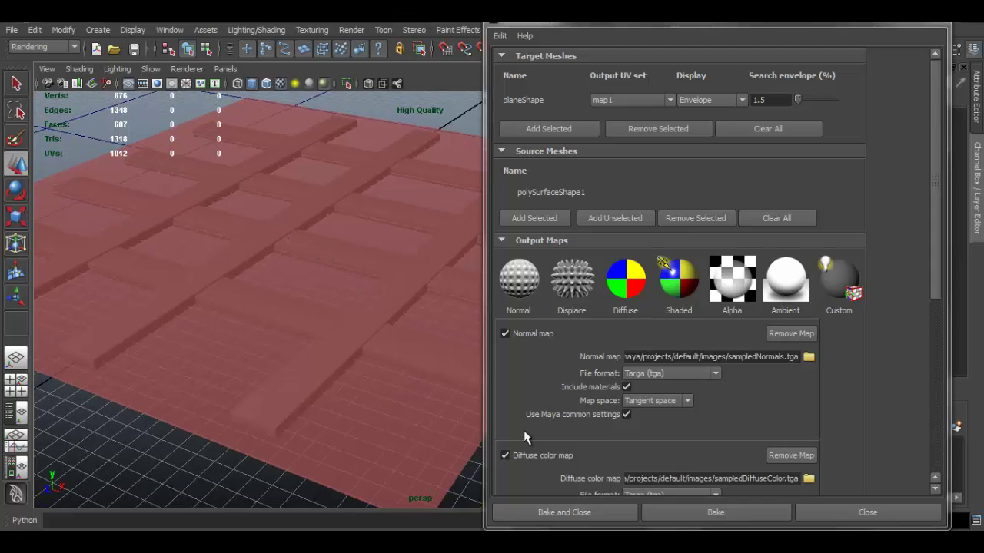
click(665, 509)
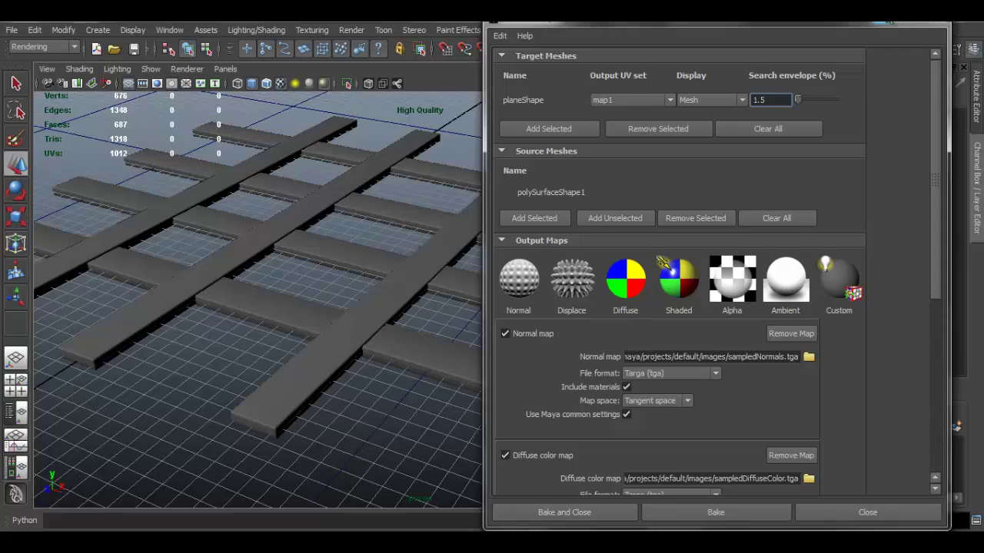
click(885, 21)
Select the baked plane and move it along X to about 673, clear of the plank lattice.
alt+drag(481, 246, 486, 235)
click(560, 311)
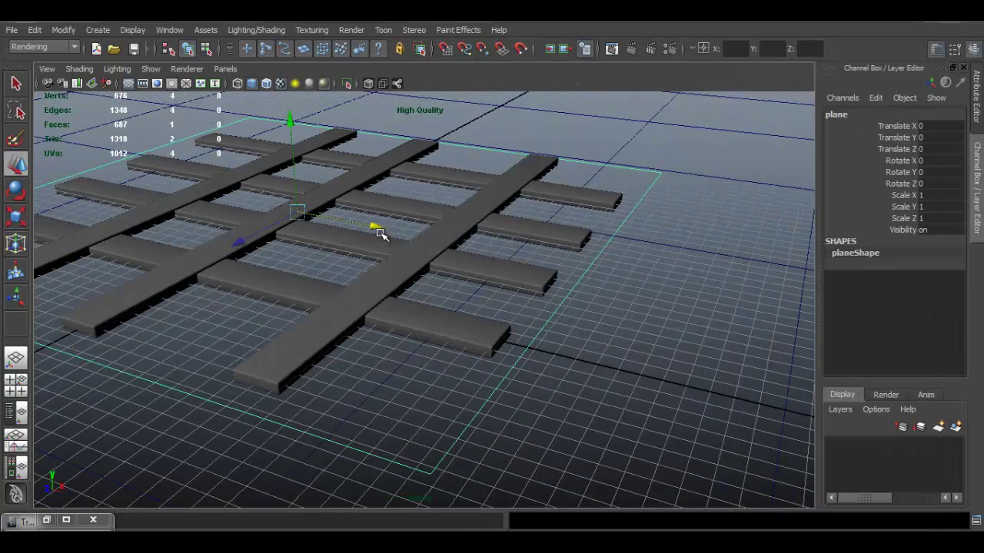
drag(377, 230, 772, 323)
alt+middle_drag(628, 327, 413, 287)
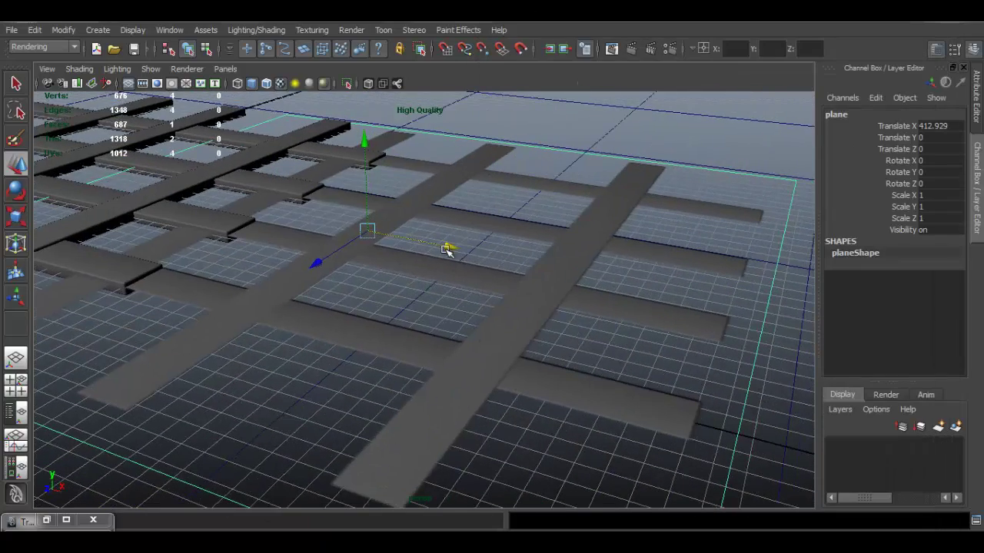
drag(446, 250, 771, 345)
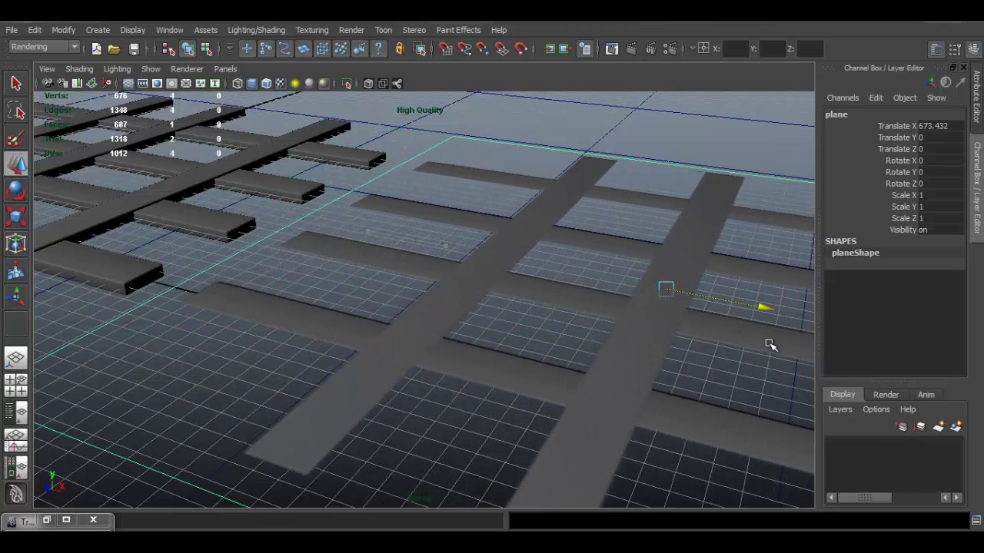
scroll(501, 314, down, 4)
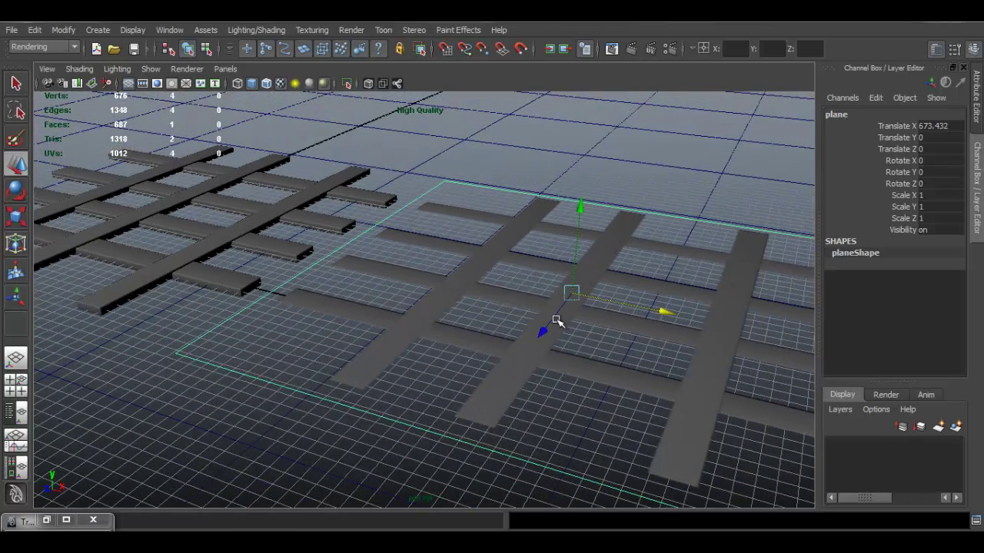
Examine the rebaked plane's transparency, edges and shading up close and compare it with the source plank lattice.
alt+drag(631, 344, 626, 297)
alt+right_drag(625, 297, 635, 288)
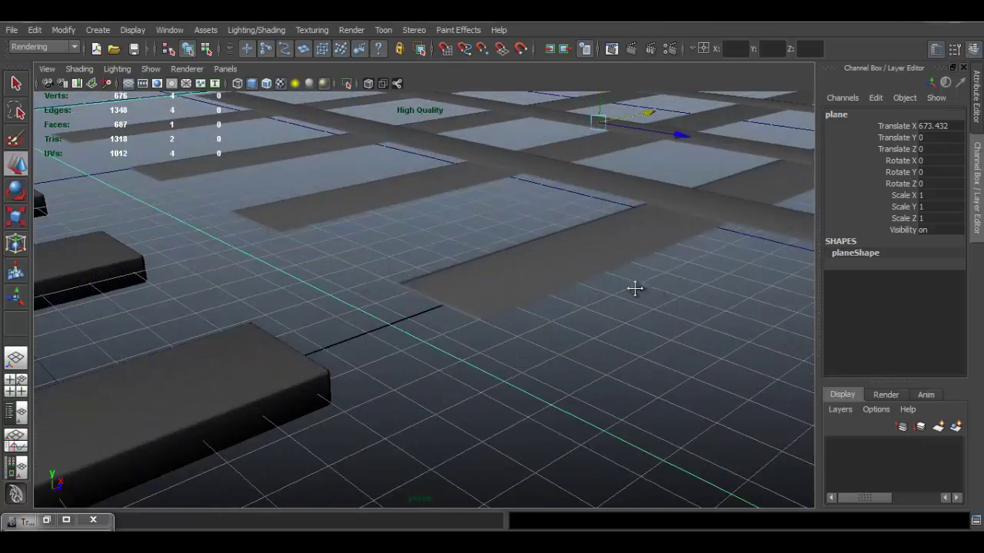
alt+middle_drag(635, 288, 551, 356)
alt+drag(552, 356, 530, 352)
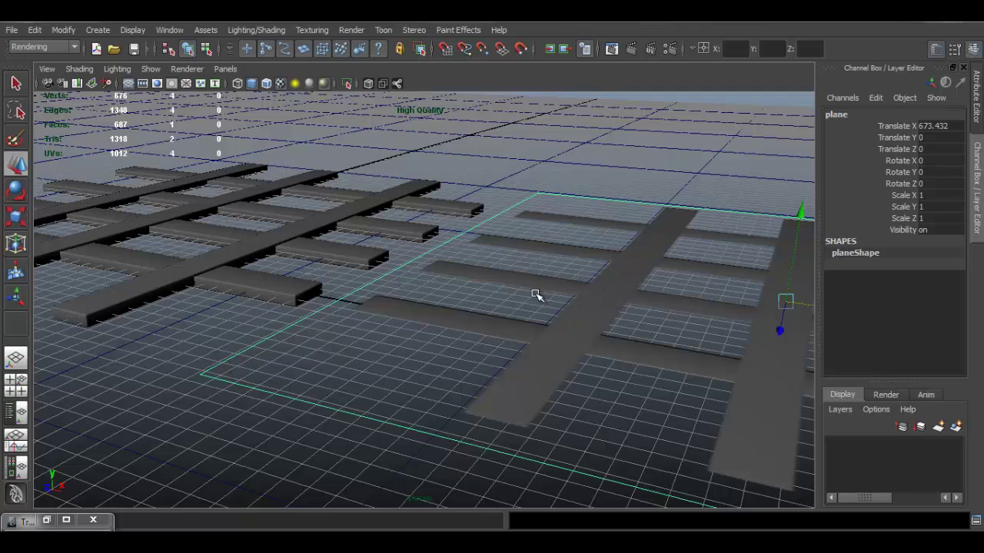
alt+drag(535, 295, 487, 364)
alt+drag(547, 332, 650, 336)
alt+right_drag(651, 336, 362, 235)
alt+drag(362, 235, 516, 279)
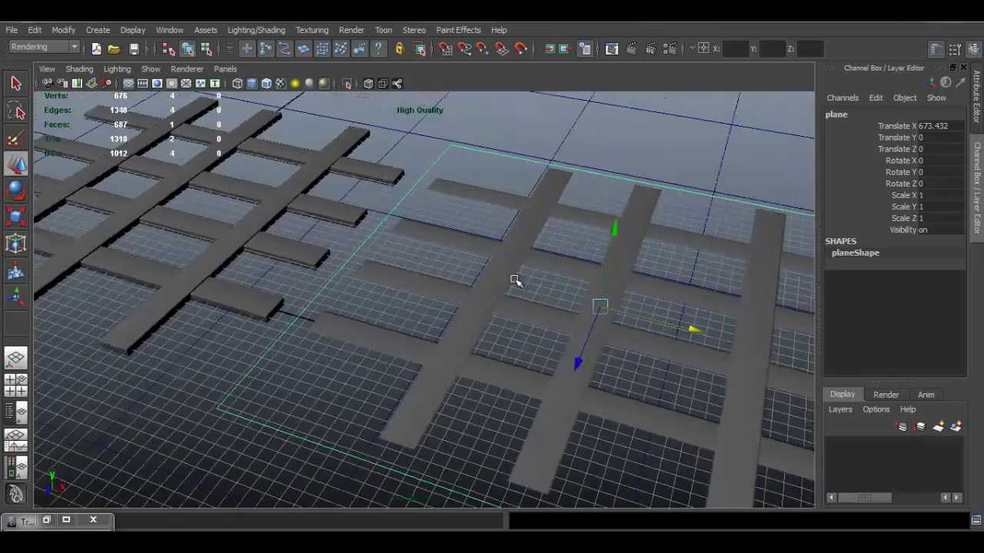
alt+right_drag(516, 279, 474, 284)
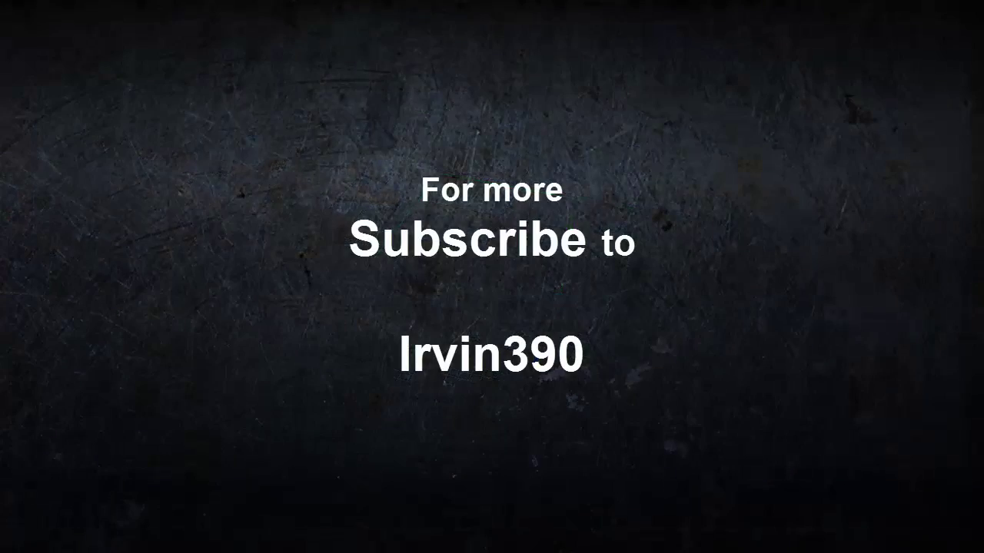